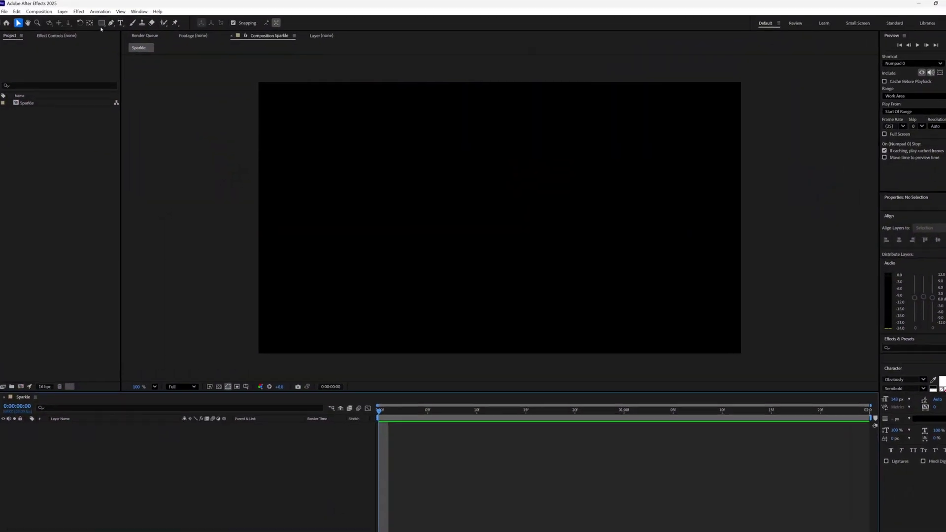
Draw a white circle about 466 pixels across with the Ellipse tool
left_click(101, 24)
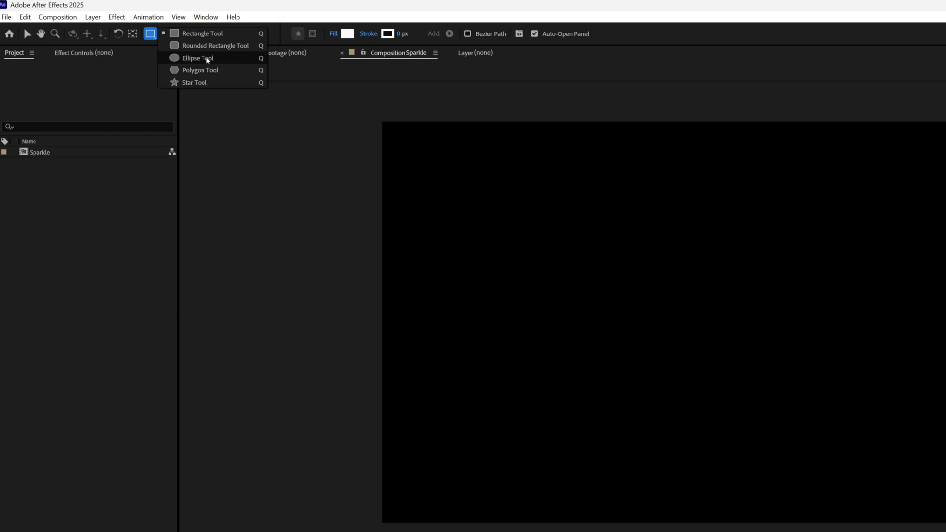
left_click(207, 60)
left_click_drag(639, 200, 798, 390)
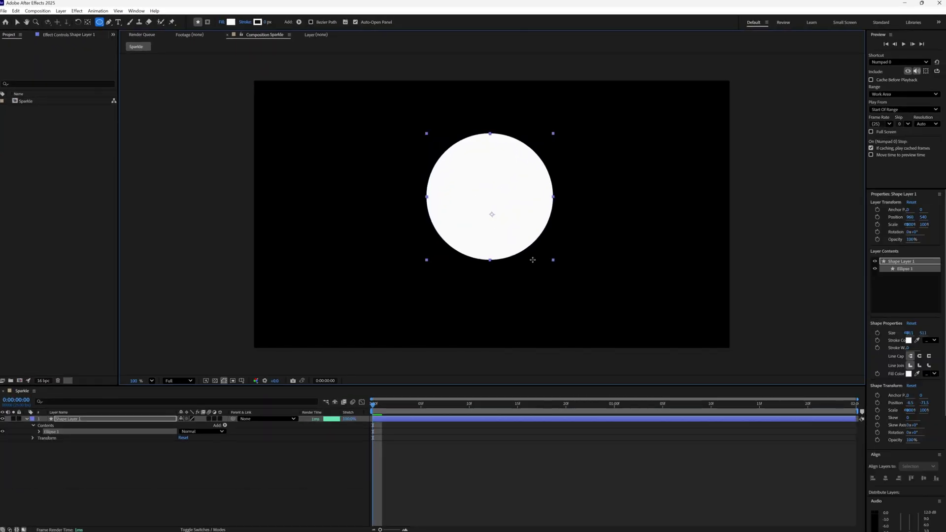
left_click_drag(533, 260, 522, 248)
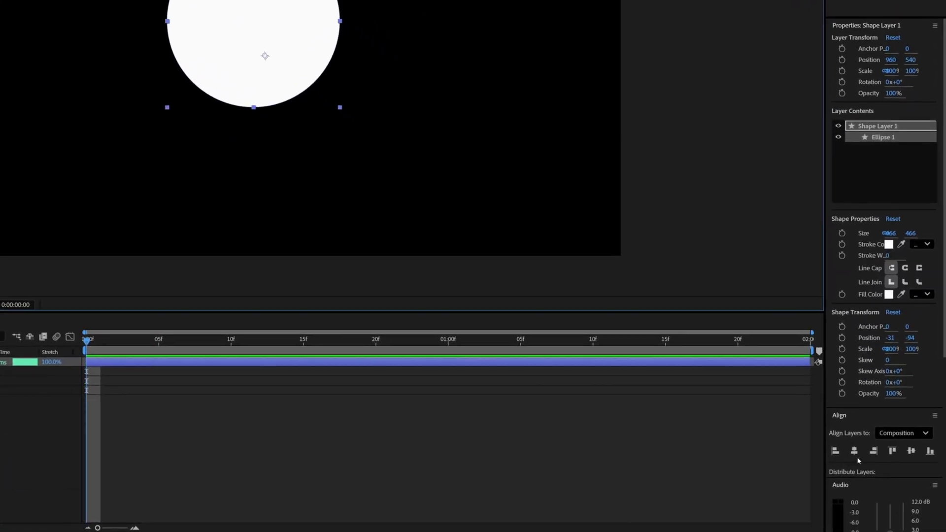
Centre the circle horizontally and vertically, then move its anchor point off centre
left_click(855, 451)
left_click(912, 451)
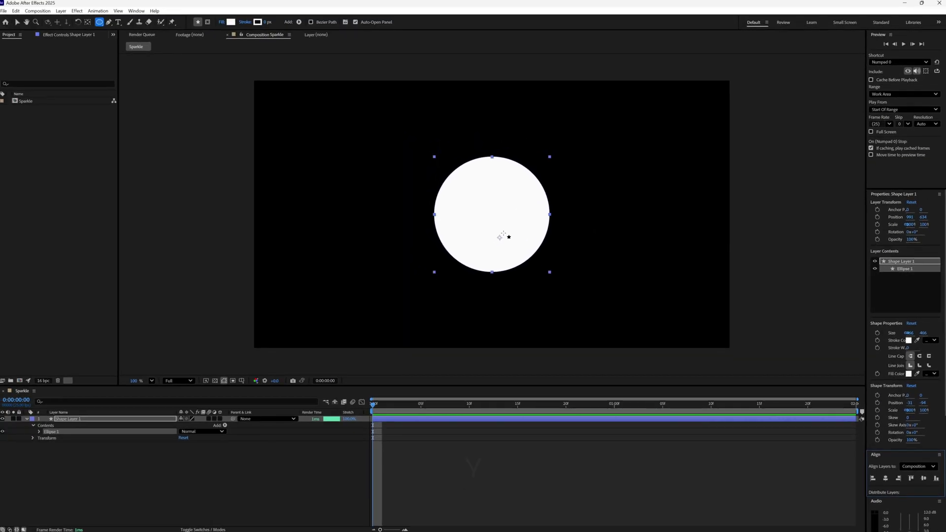
key("y")
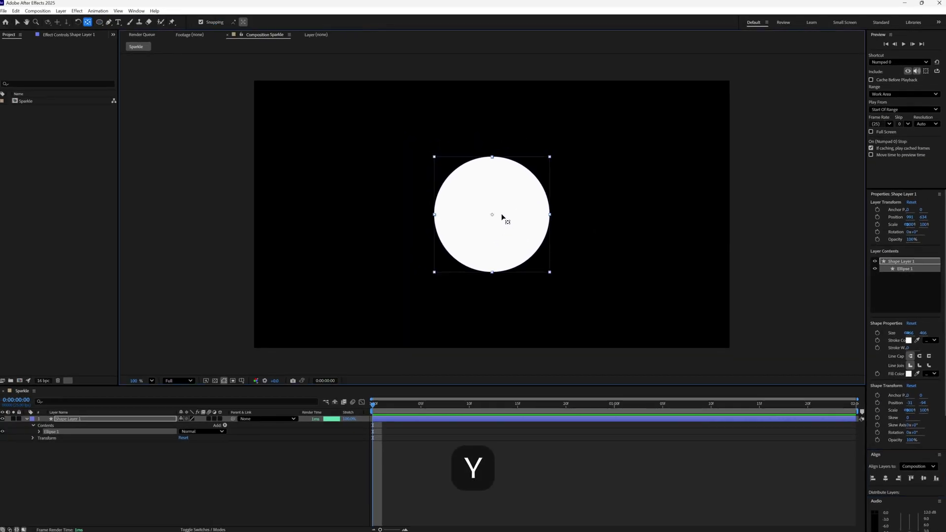
mouse_move(501, 216)
left_mouse_down()
mouse_move(506, 245)
mouse_move(492, 218)
left_mouse_up()
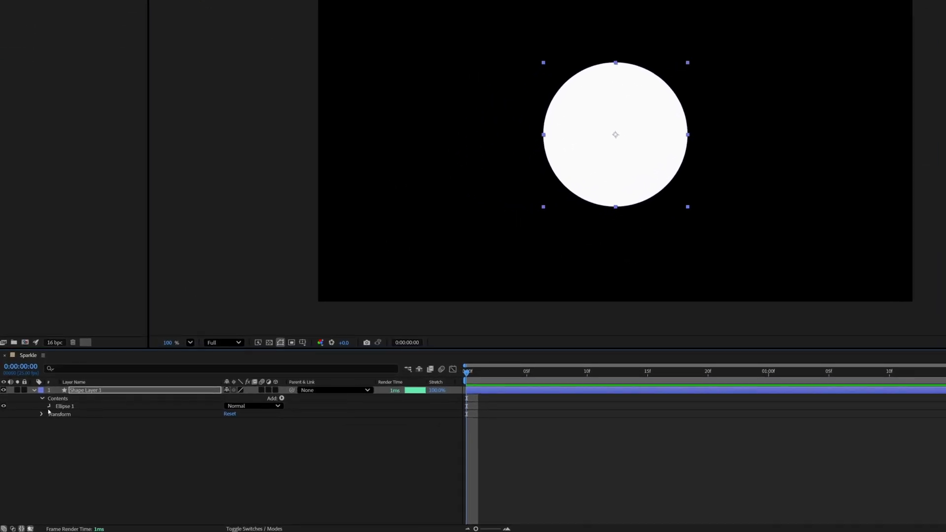
Stretch Ellipse Path 1's Size into a tall 466 × 623 ellipse
left_click(50, 407)
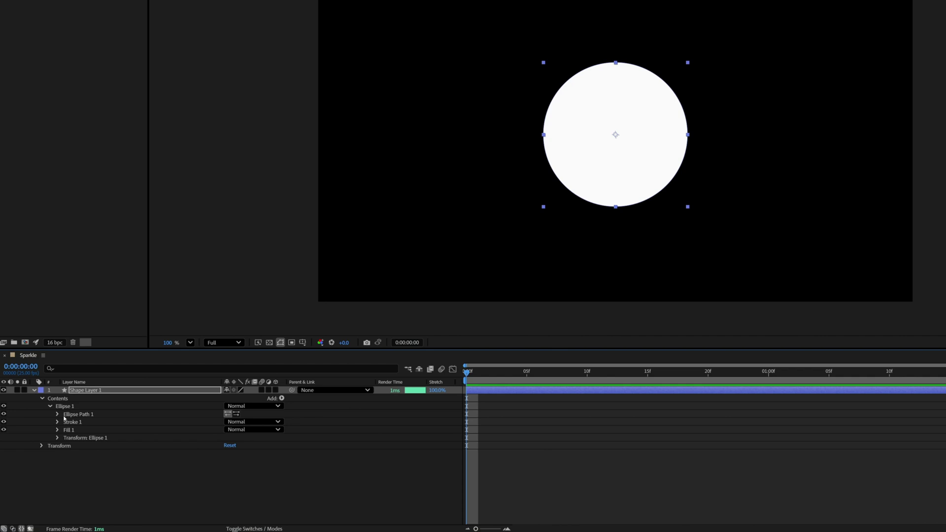
left_click(57, 415)
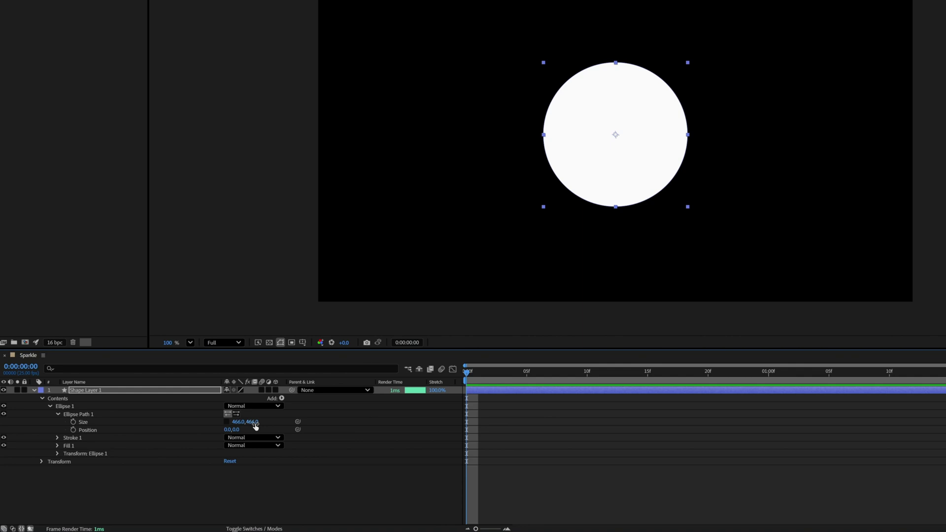
left_click_drag(249, 424, 324, 422)
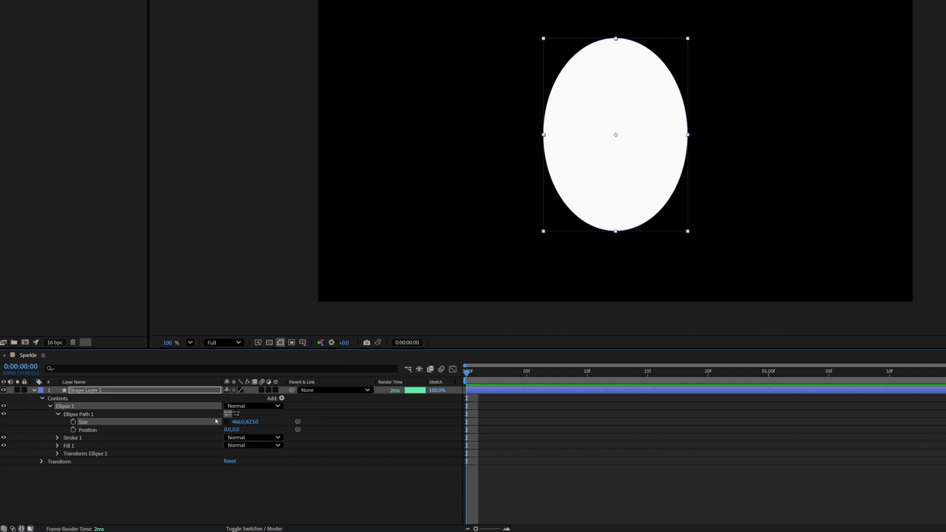
Add Pucker & Bloat and set Amount to about -85 for a four-point star
left_click(282, 399)
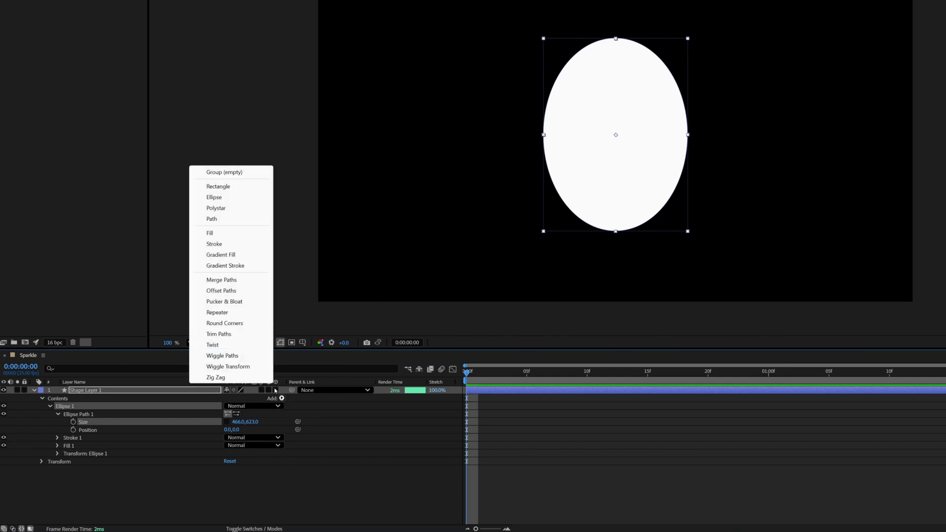
left_click(247, 302)
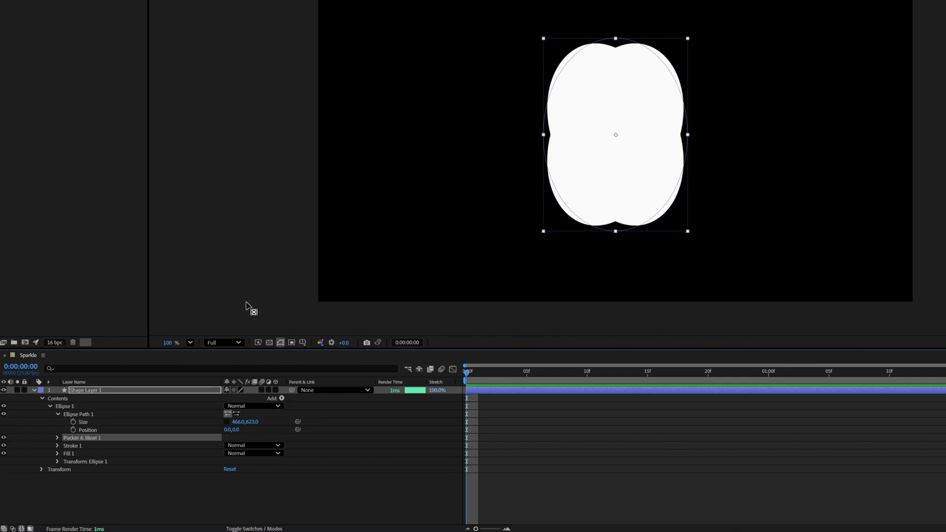
left_click(58, 438)
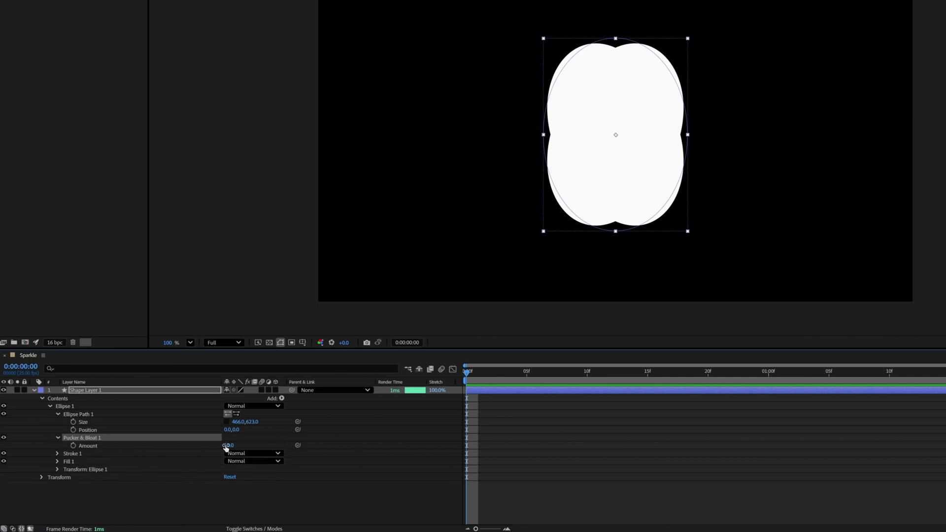
left_click_drag(226, 447, 173, 462)
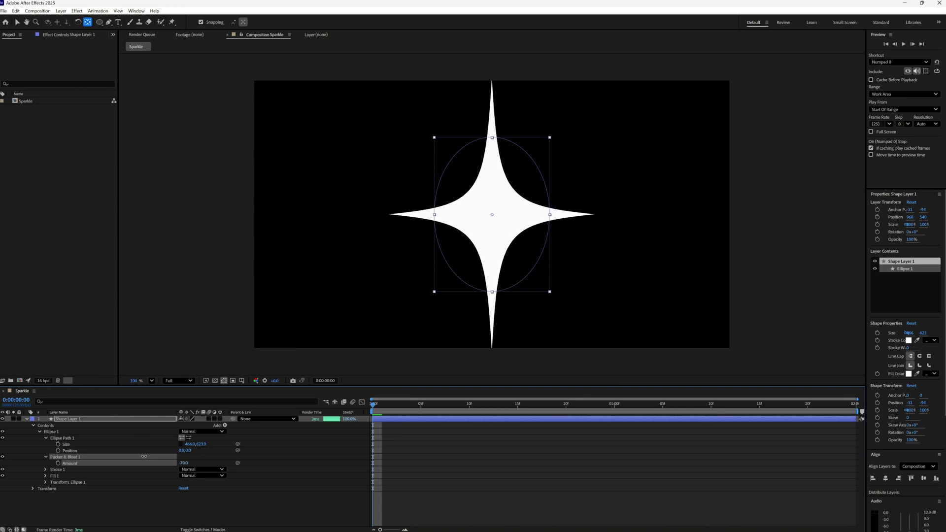
left_click(484, 132)
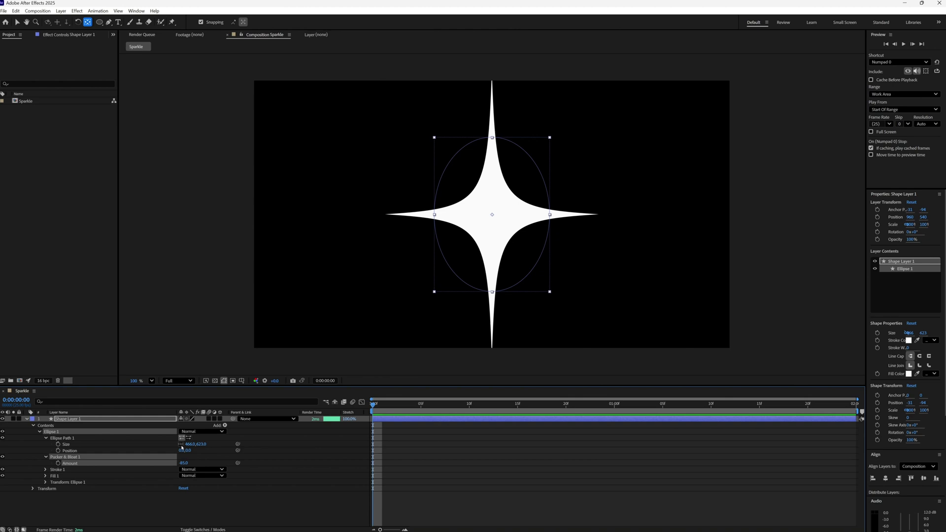
Shrink the star with linked Size proportions and set pucker Amount to -45
left_click(181, 444)
left_click_drag(200, 446, 187, 465)
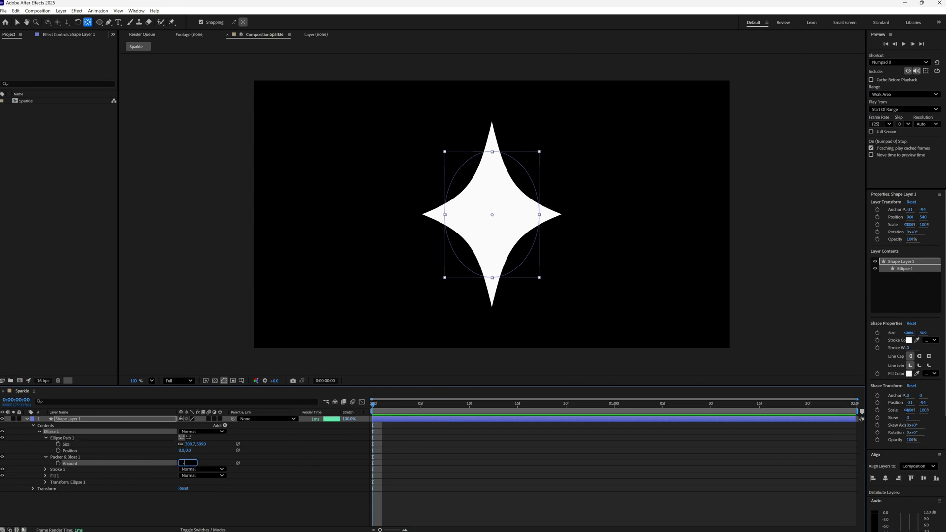
type("-45")
key("Return")
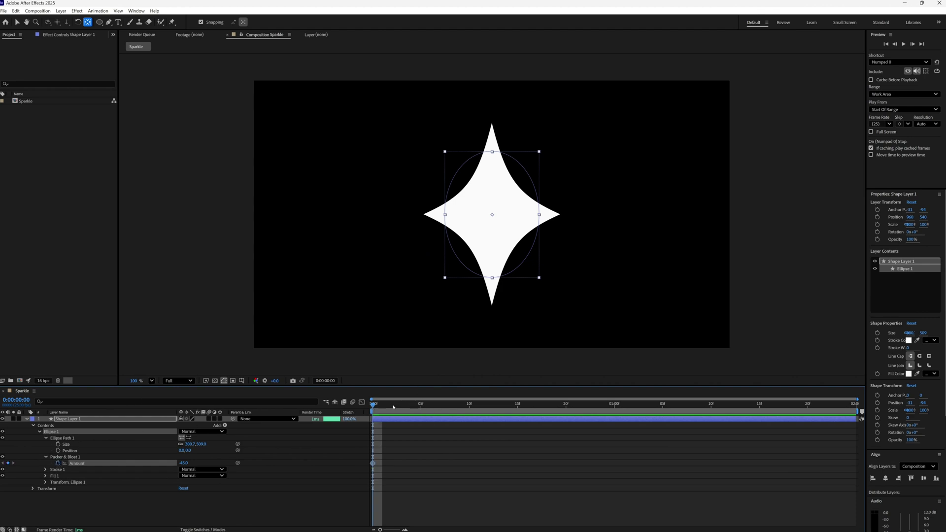
Keyframe a spikier pucker Amount of -85 at one second and preview it
left_click_drag(420, 407, 615, 408)
mouse_move(184, 465)
left_mouse_down()
mouse_move(203, 465)
mouse_move(168, 466)
left_mouse_up()
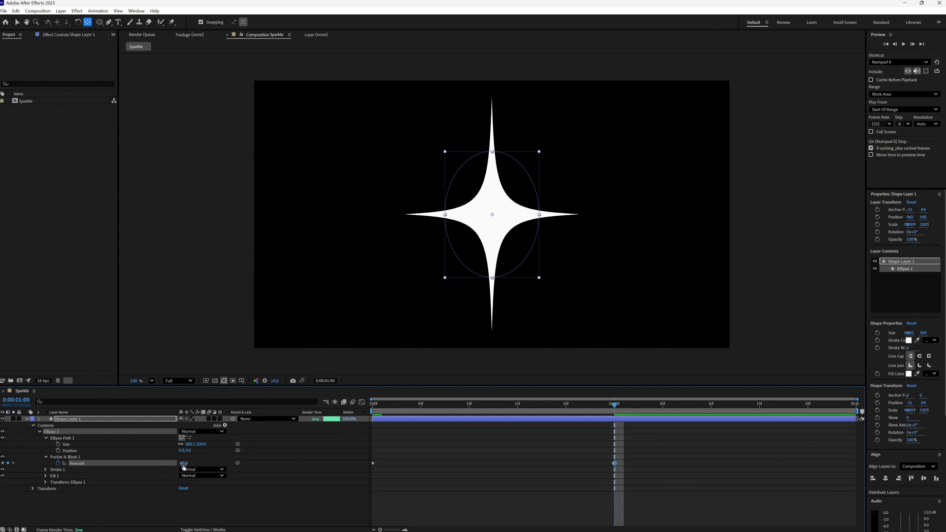
key("space")
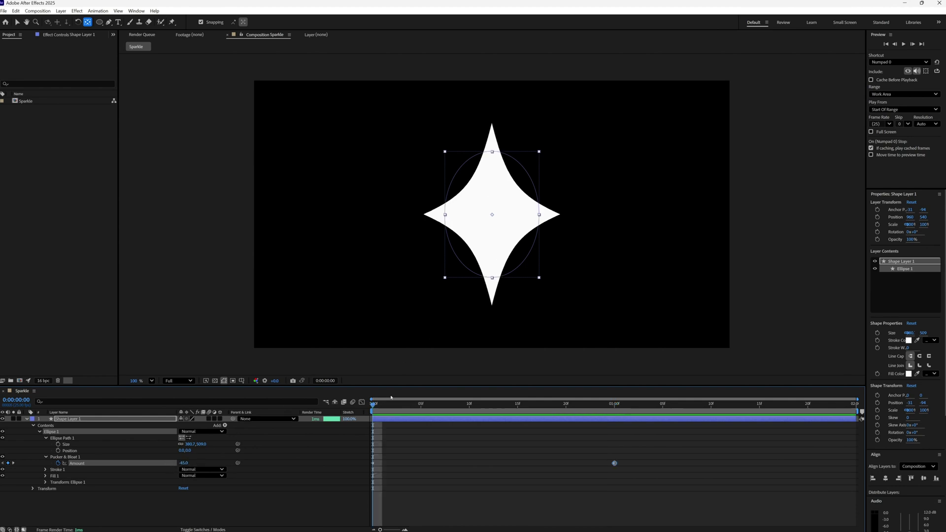
left_click(391, 401)
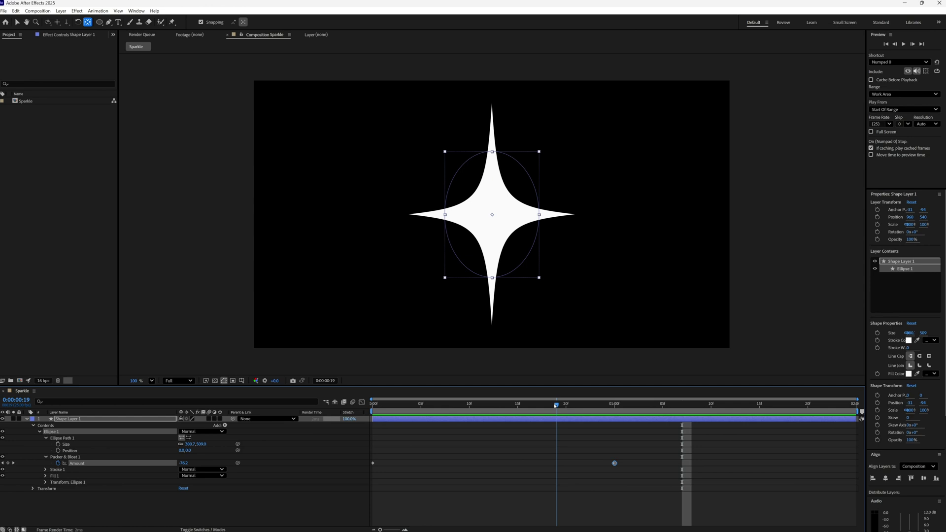
left_click_drag(391, 401, 284, 401)
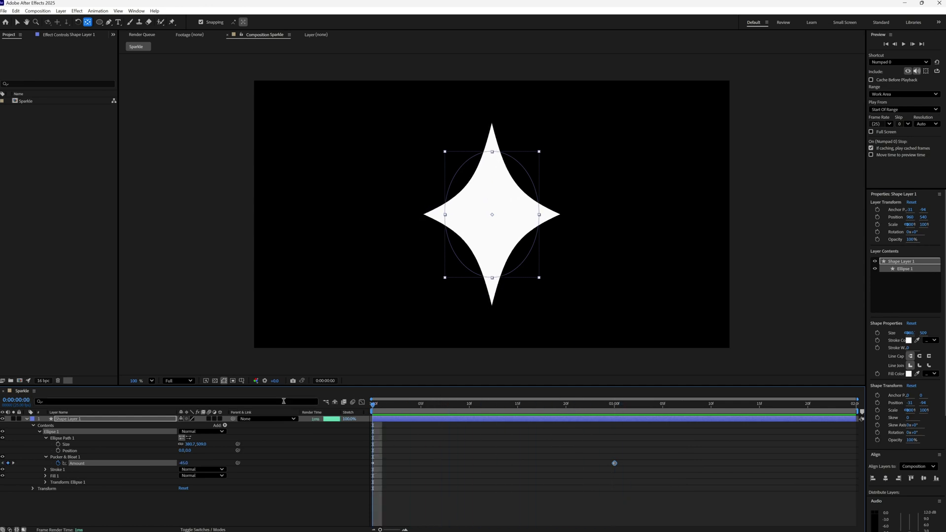
left_click_drag(374, 406, 489, 417)
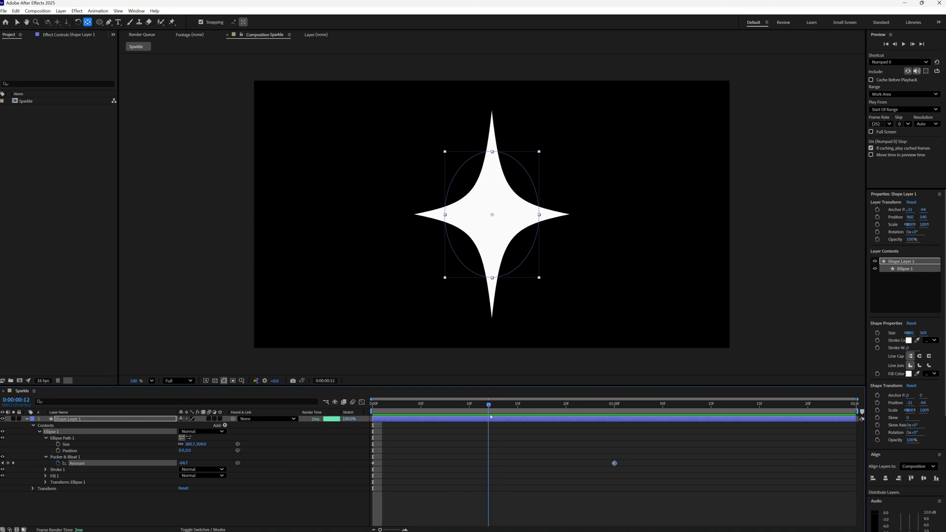
Keyframe Size at 380.7 × 509 at frame 12 and set it to 0 at the start
left_click(58, 444)
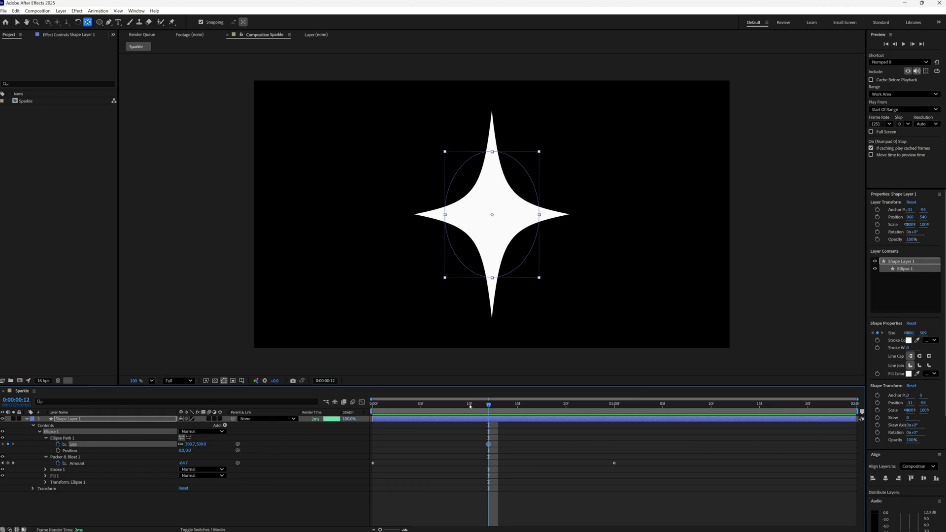
left_click_drag(488, 408, 373, 406)
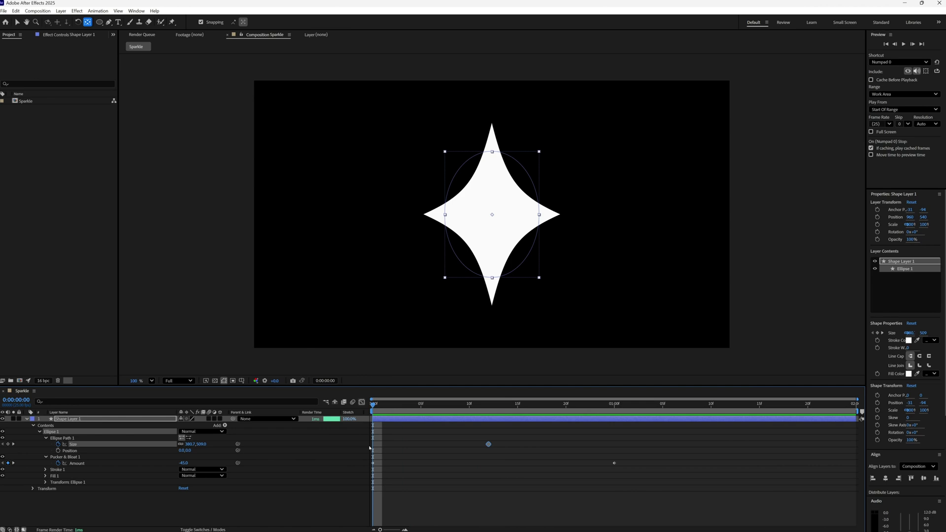
left_click(191, 446)
key("Return")
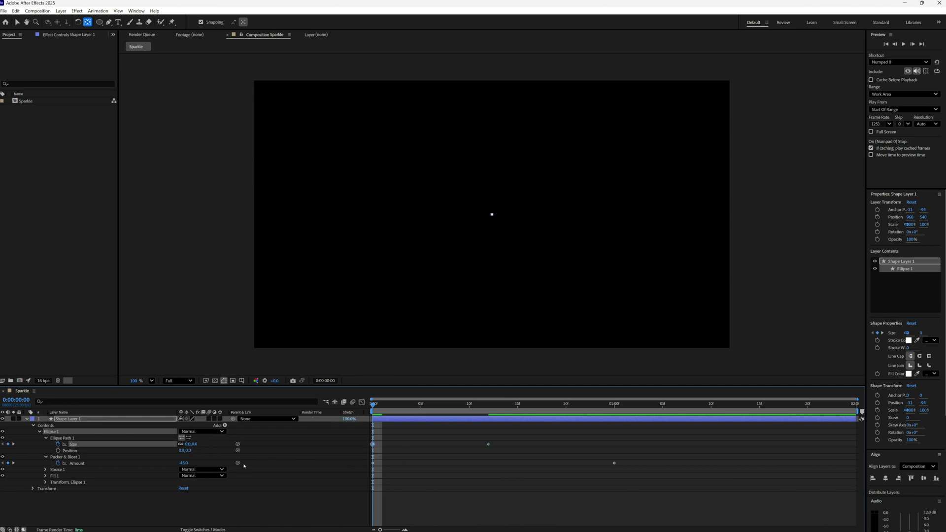
Set Size to 0 at one second, preview, and select the frame-12 Size keyframe
left_click_drag(405, 406, 603, 439)
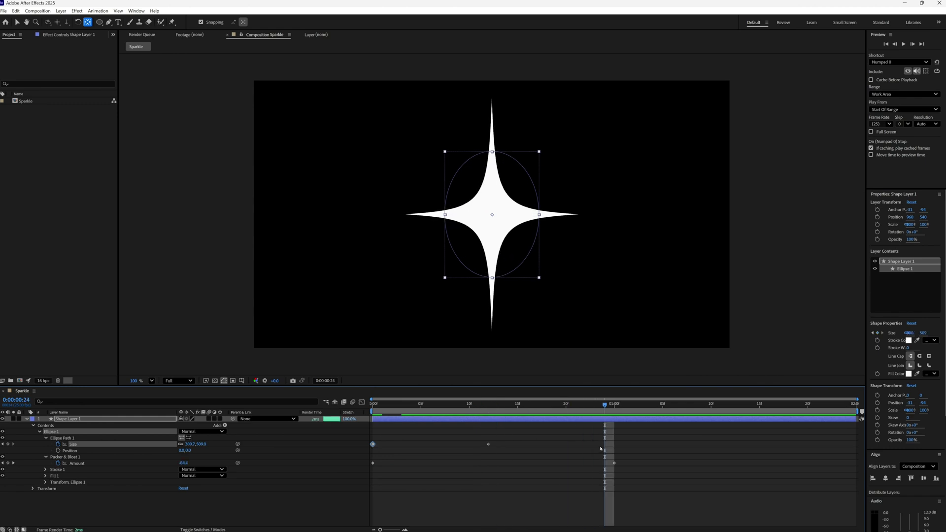
key("k")
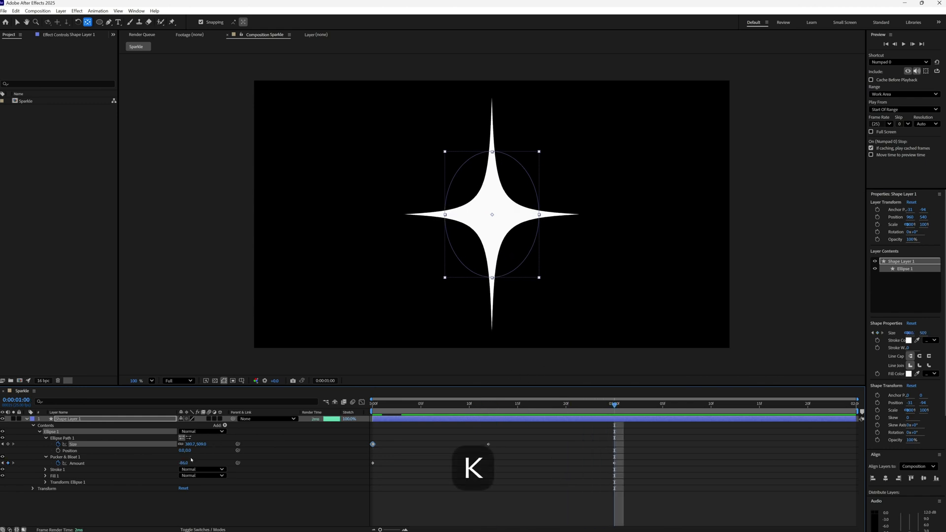
left_click(194, 444)
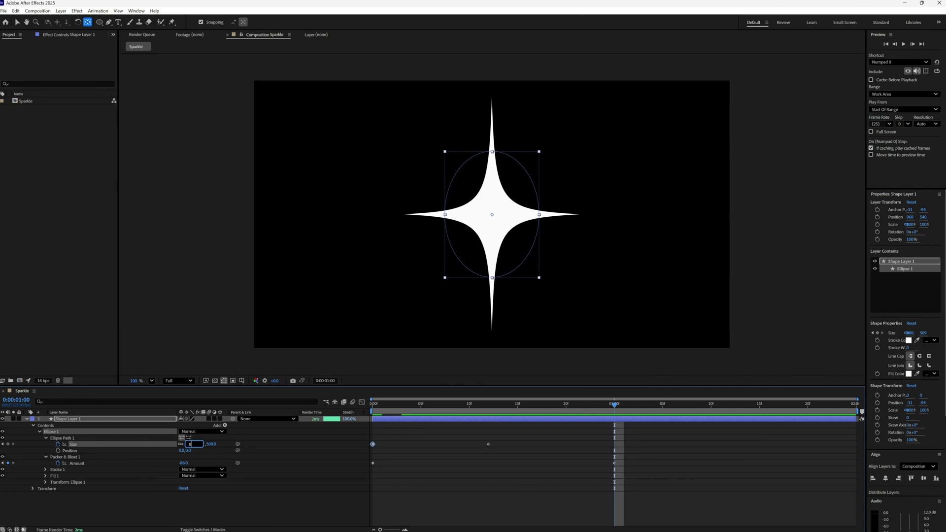
key("Return")
key("space")
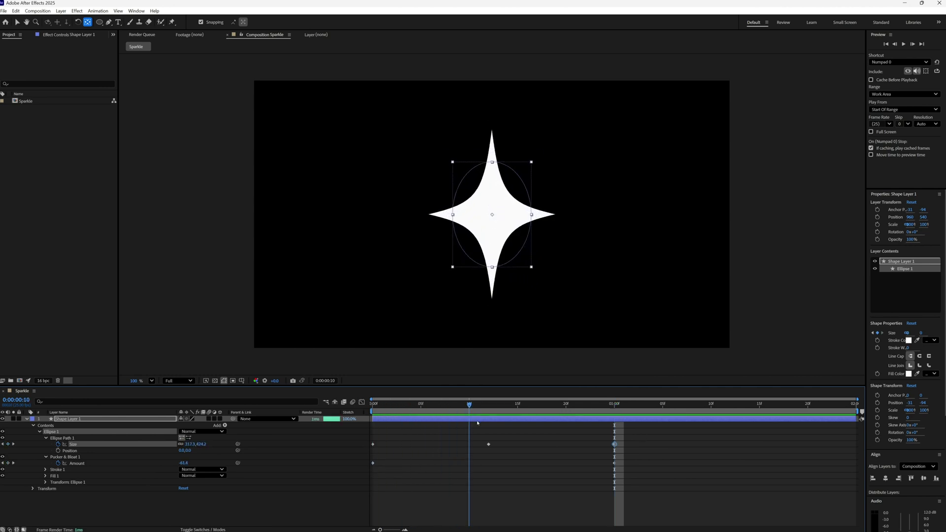
left_click_drag(602, 429, 494, 440)
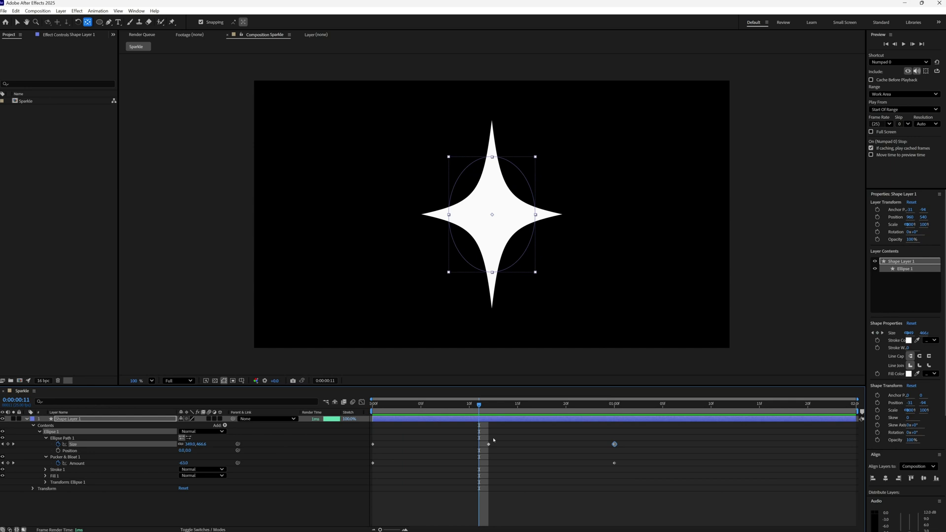
key("Page_Up")
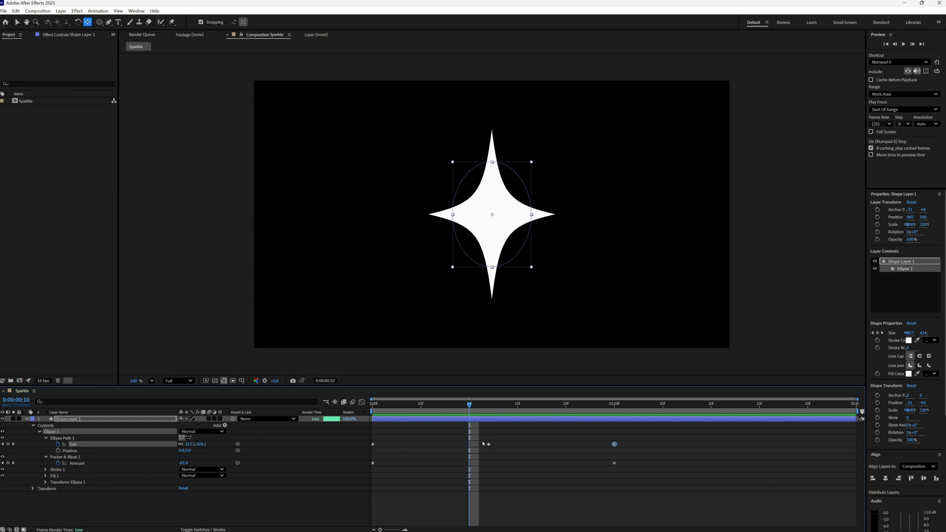
left_click(489, 444)
Apply Easy Ease to the frame-12 Size keyframe
right_click(488, 444)
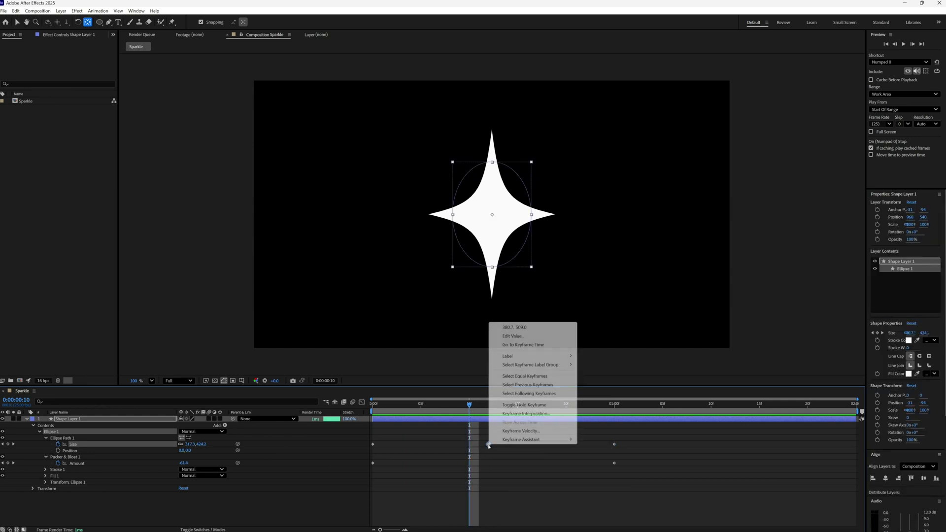
mouse_move(570, 440)
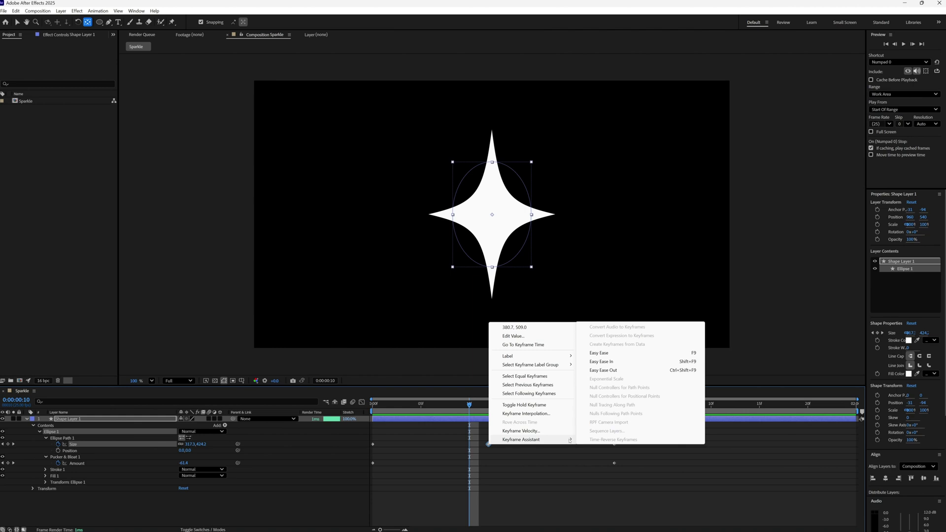
left_click(623, 354)
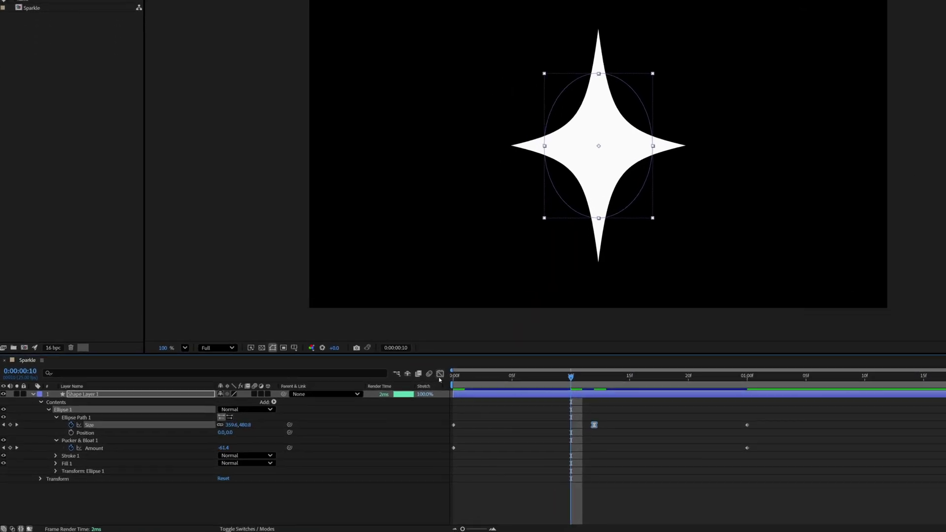
In the speed graph, lengthen the middle keyframe's influence for a smooth slowdown, then preview
left_click(453, 370)
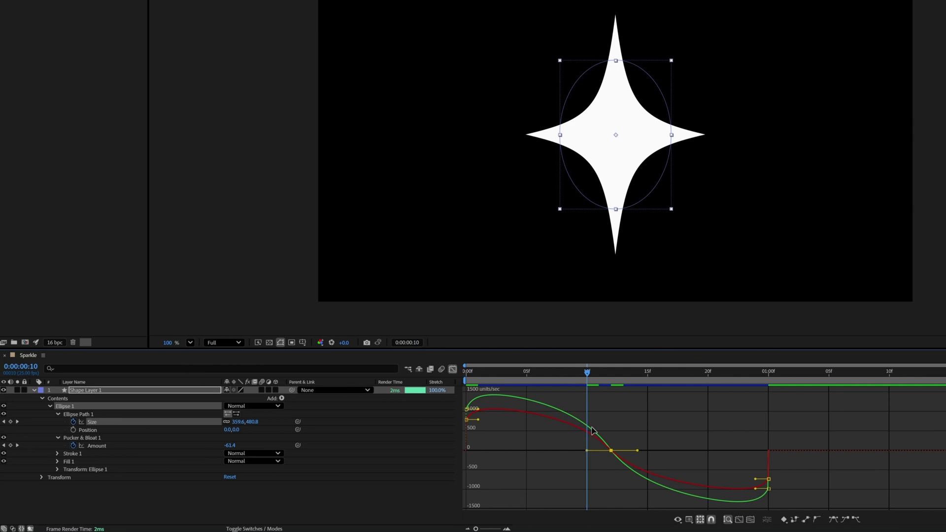
left_click(678, 519)
left_click(719, 426)
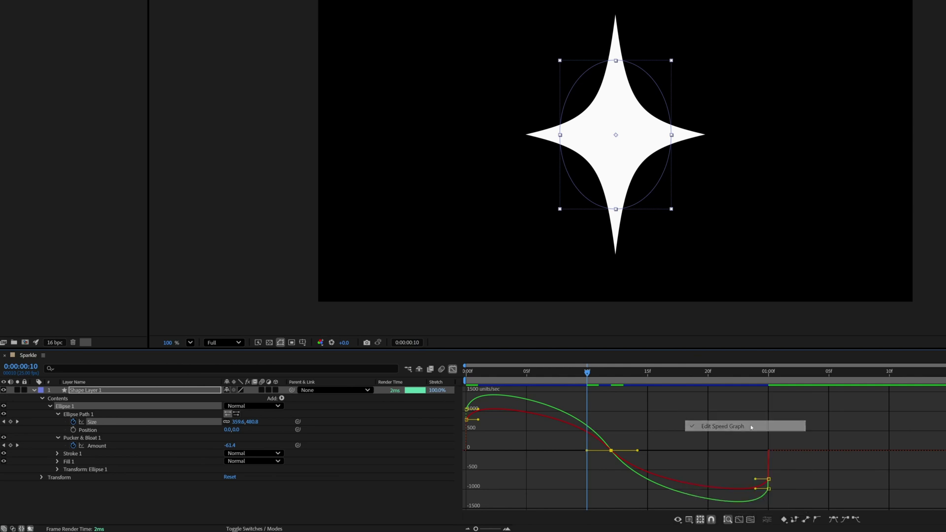
left_click_drag(647, 418, 529, 453)
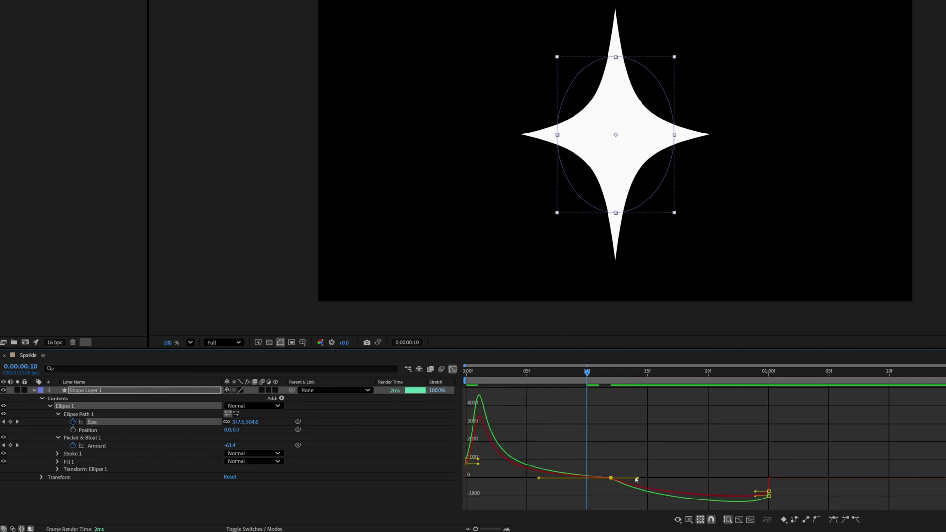
left_click_drag(636, 479, 690, 477)
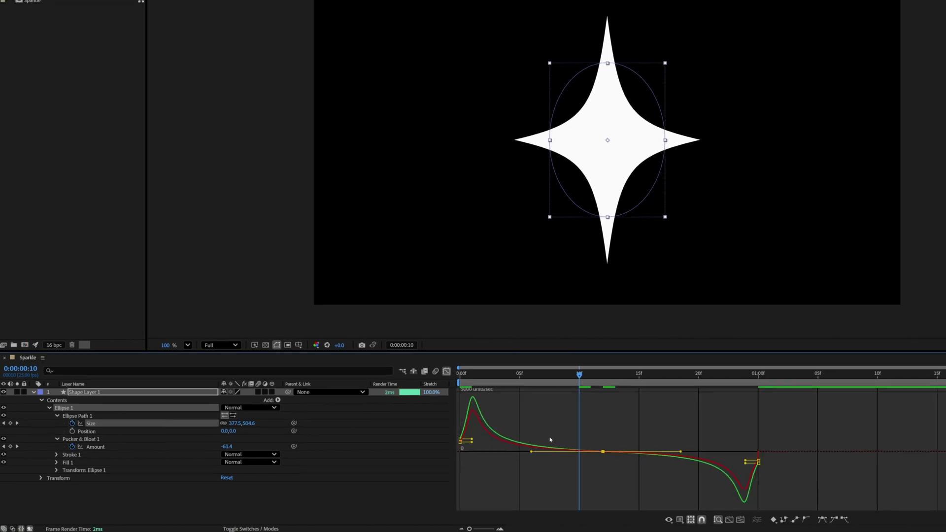
key("space")
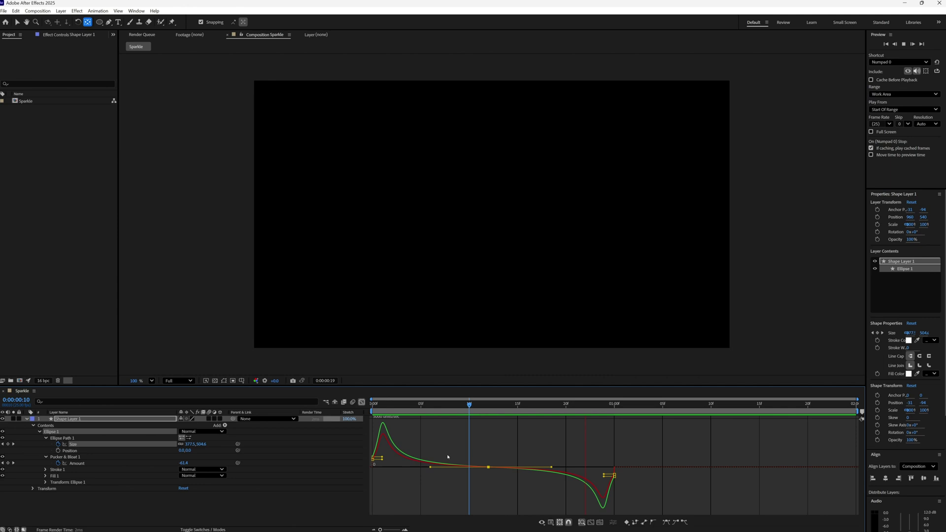
Stop the preview, move to frame 12, and duplicate Shape Layer 1
key("space")
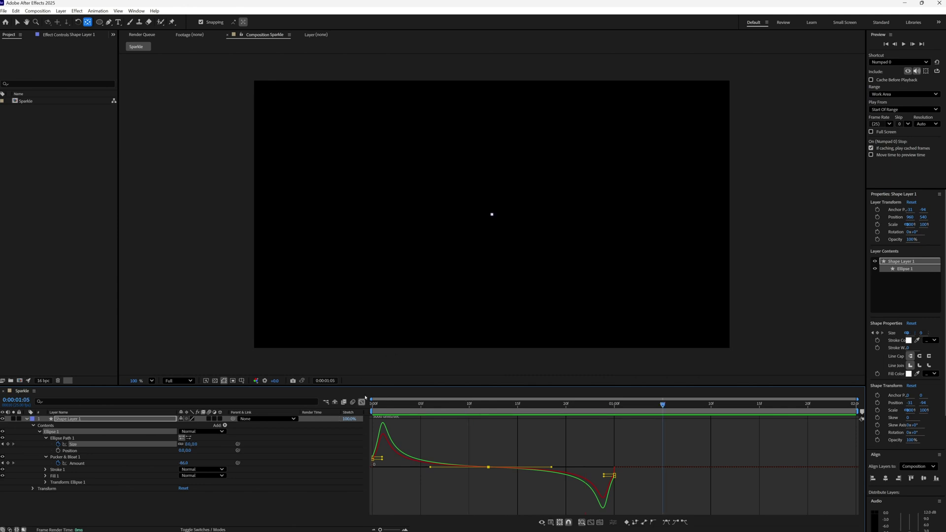
left_click(362, 402)
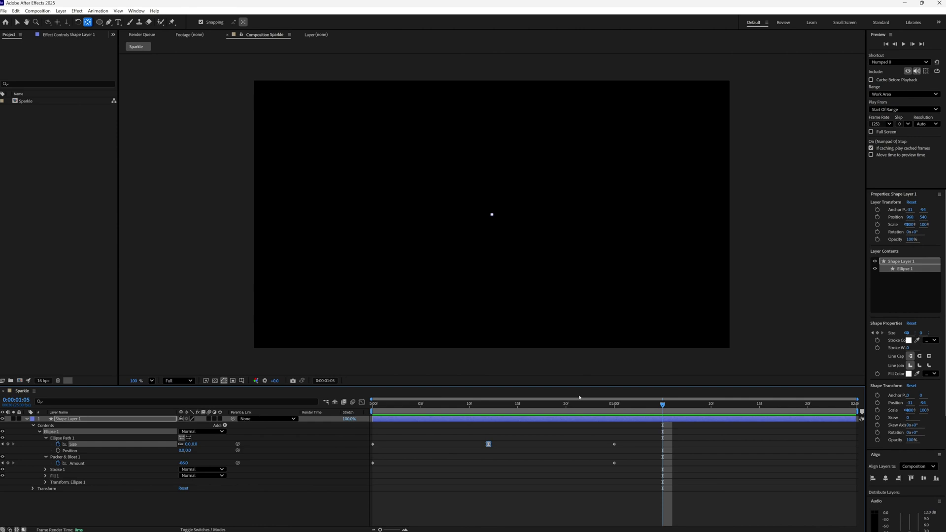
left_click(592, 404)
left_click_drag(591, 405, 488, 405)
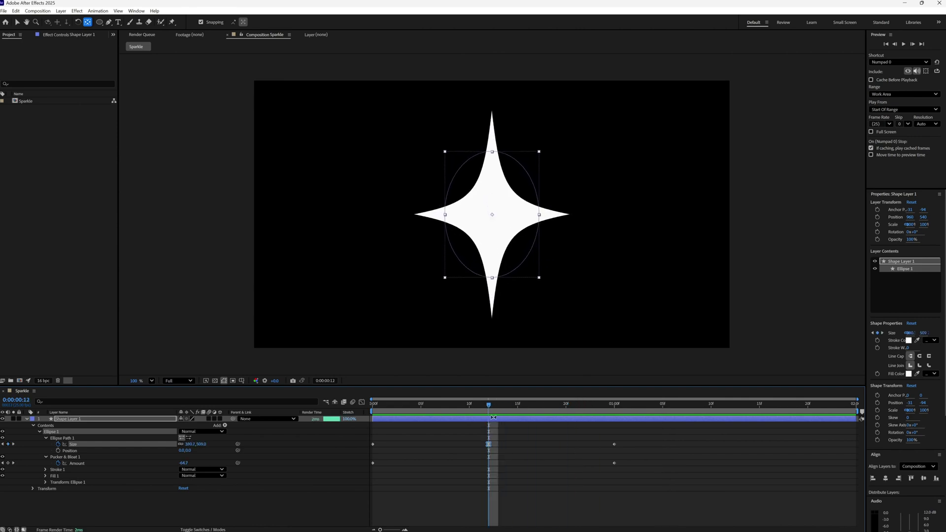
left_click(91, 425)
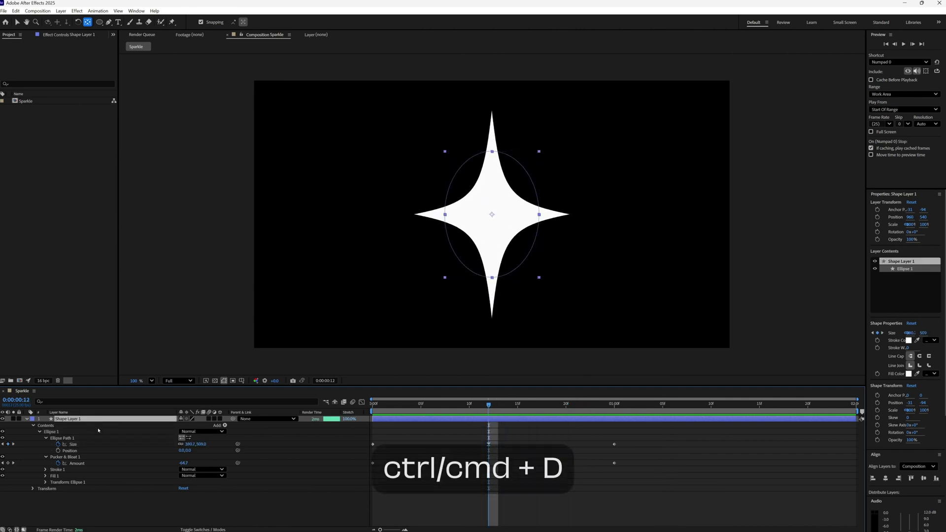
key("ctrl+d")
Rename the lower layer 'Star' and the top duplicate 'Star 2'
left_click(119, 424)
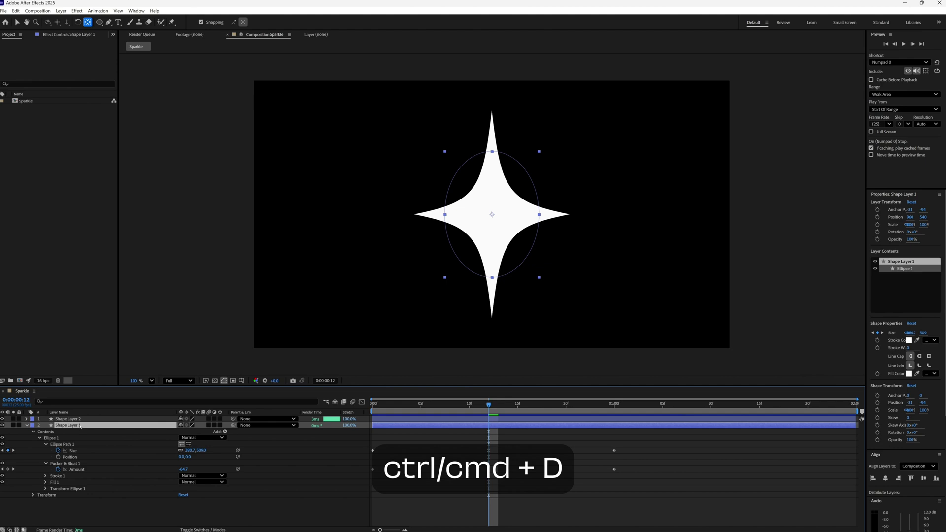
key("Return")
type("Star")
key("Return")
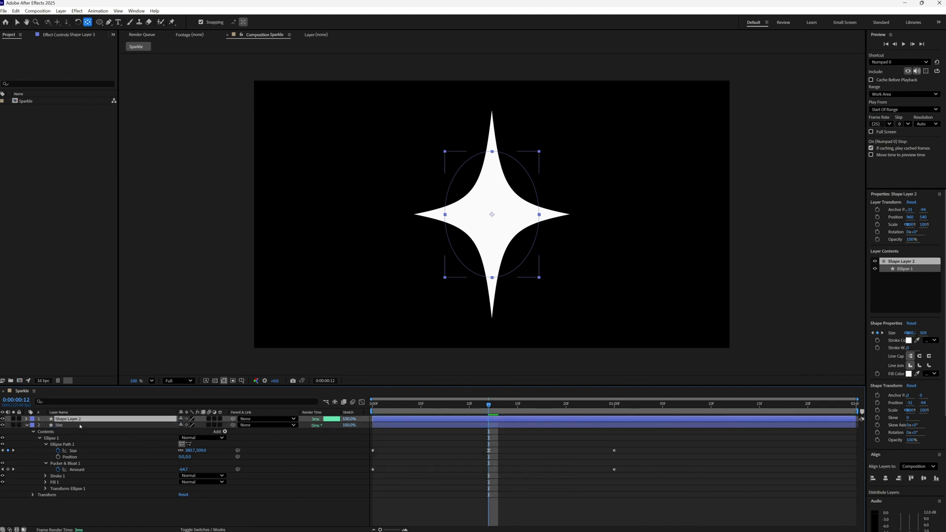
left_click(118, 419)
key("Return")
type("Star")
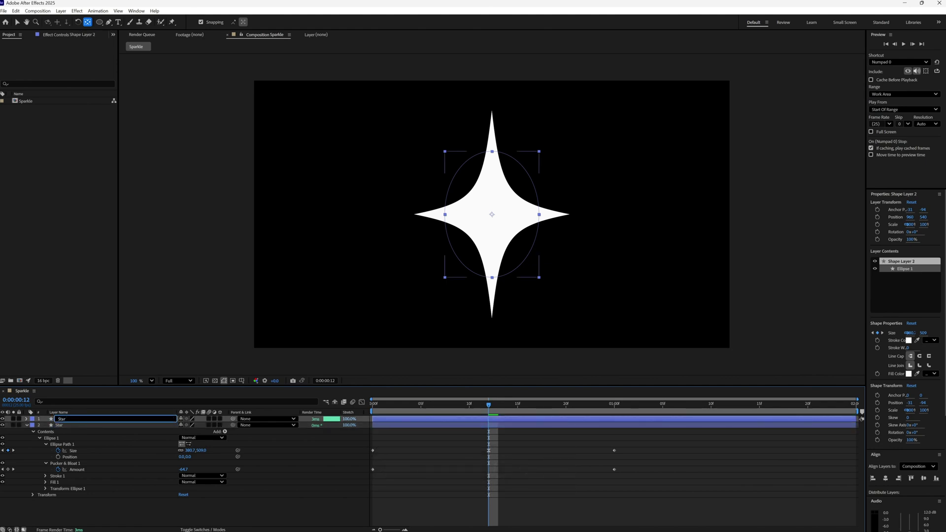
type(" 2")
key("Return")
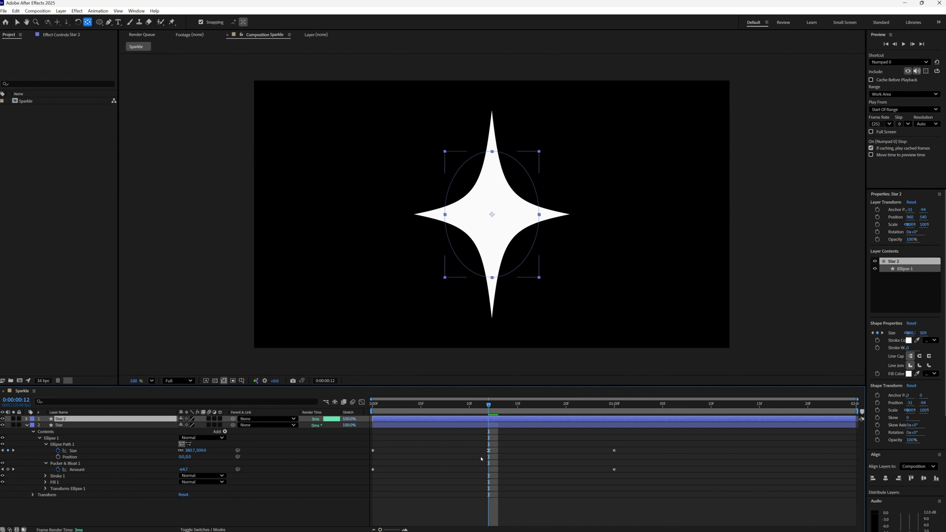
Select only Star 2 and show its Rotation property
left_click(498, 465)
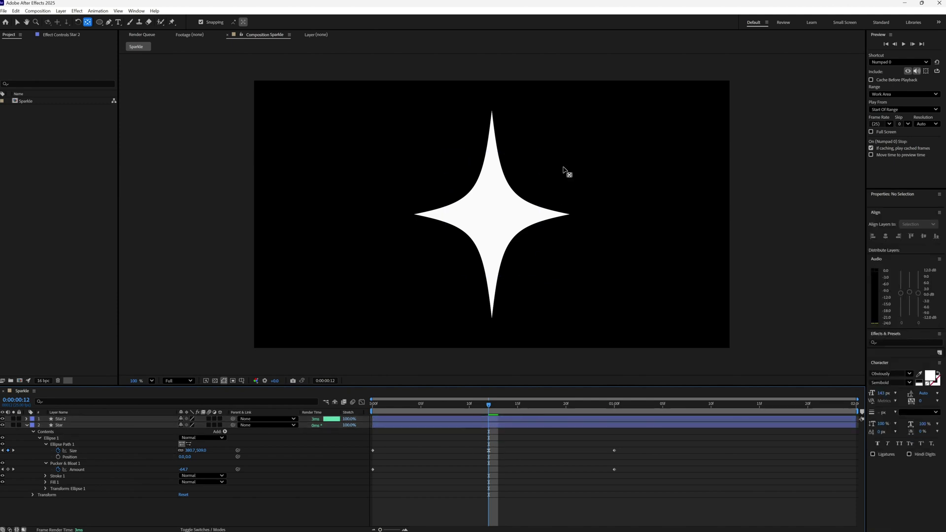
left_click(74, 419)
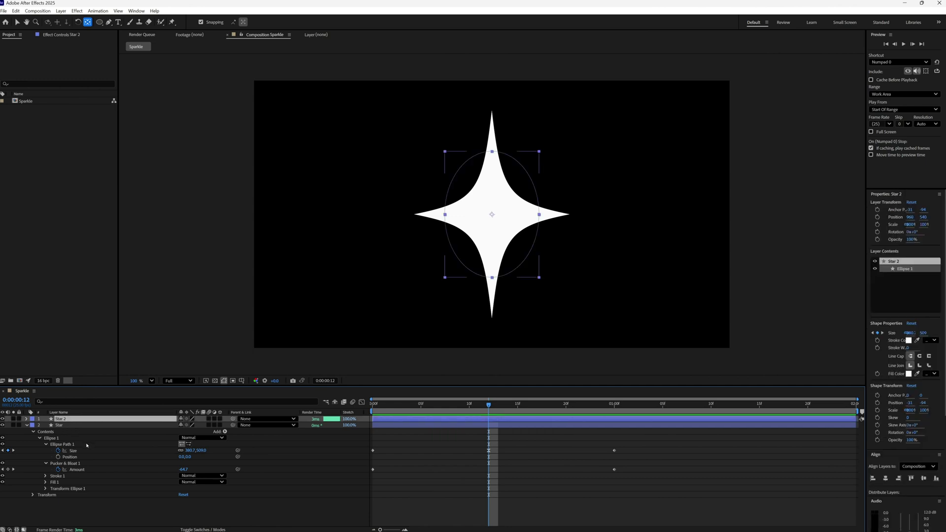
key("r")
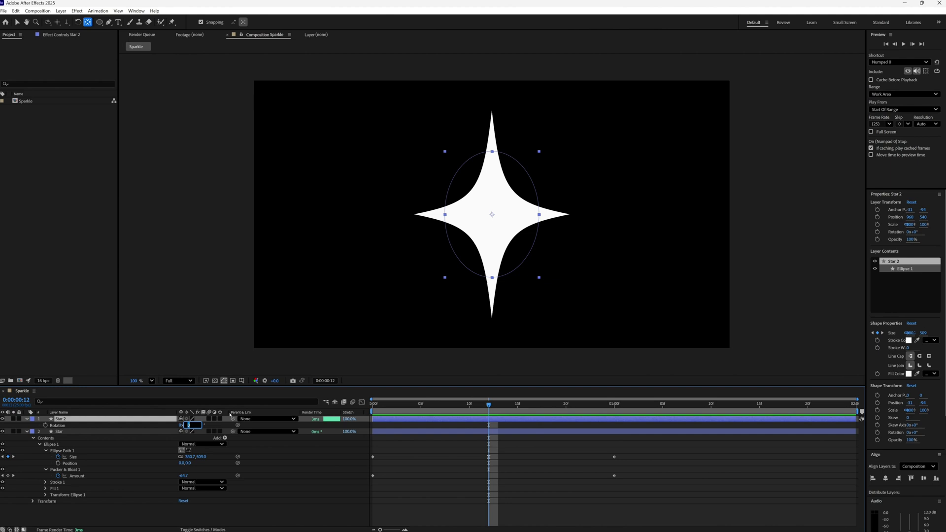
Rotate Star 2 by 45°
type("45")
key("Return")
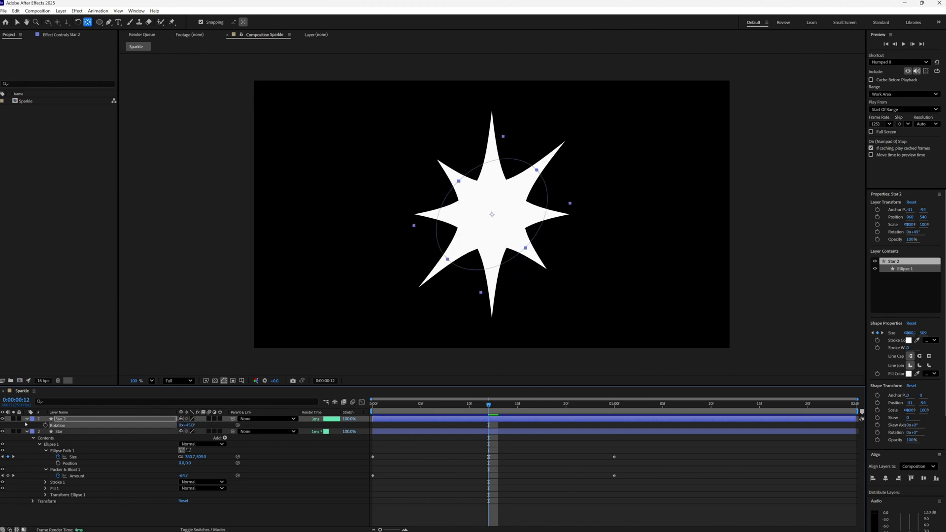
left_click(26, 419)
Set Star 2's Size to 300 × 300, then enlarge it evenly to about 385 × 385
key("u")
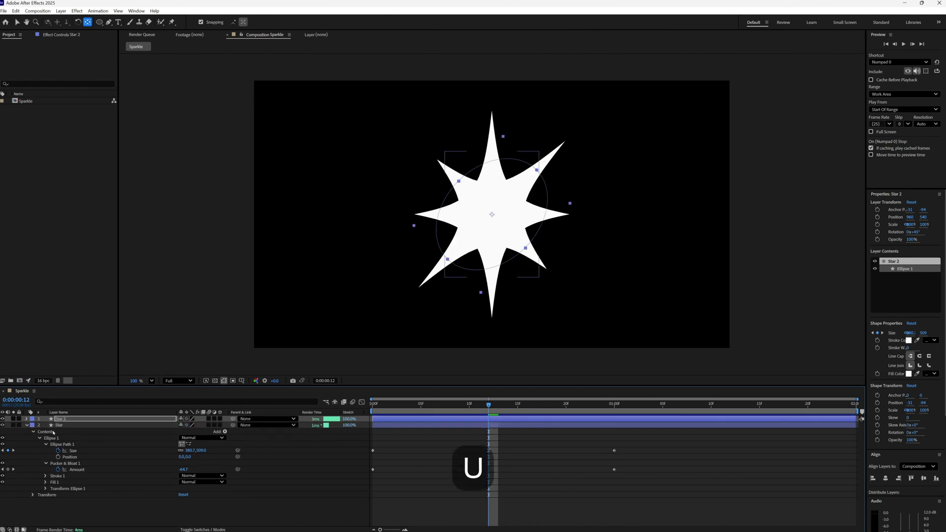
left_click(73, 426)
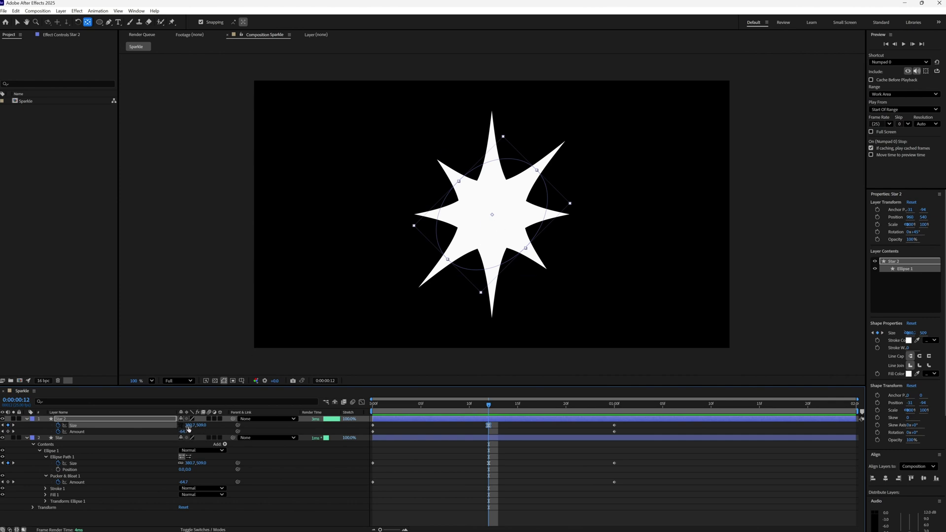
left_click(188, 425)
type("300")
key("Tab")
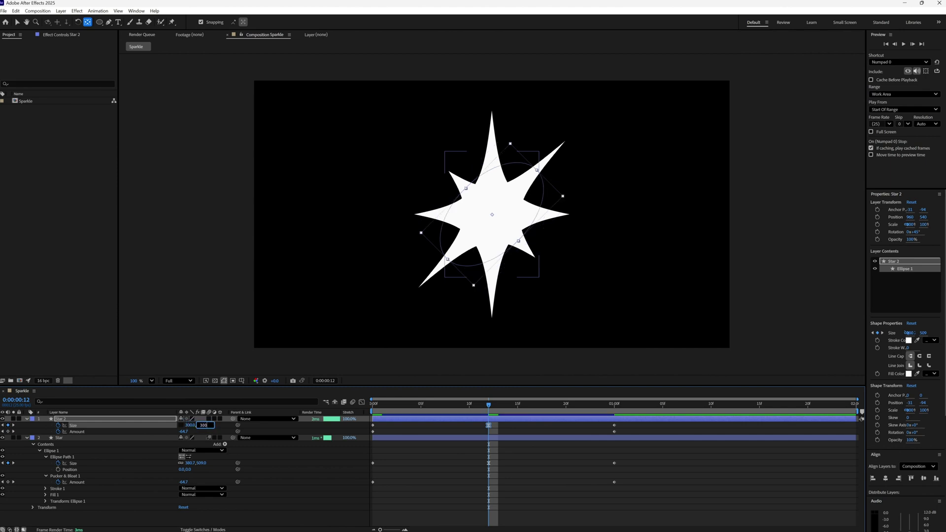
type("300")
key("Return")
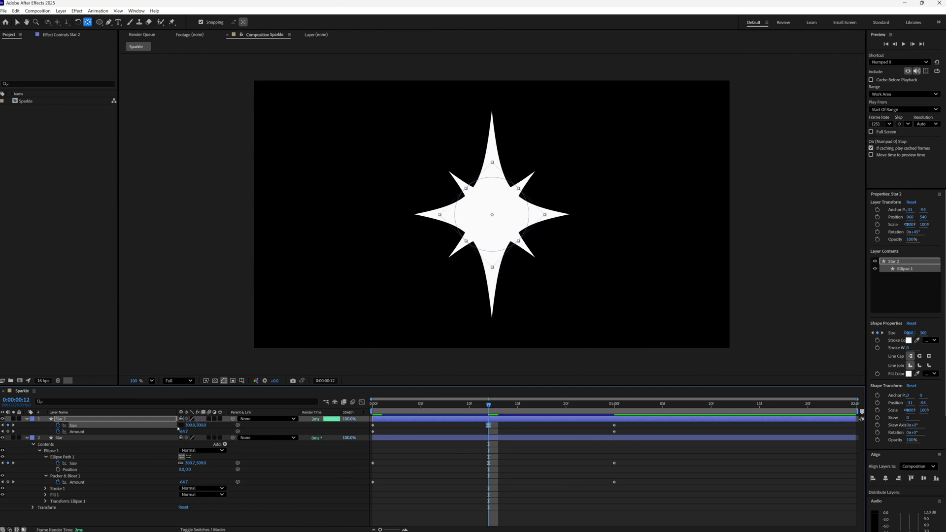
left_click_drag(200, 427, 226, 423)
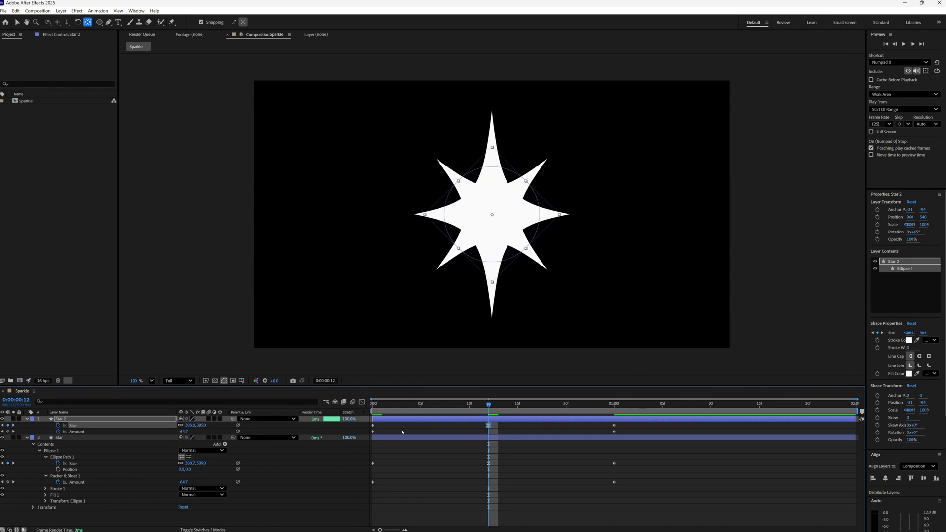
left_click(401, 432)
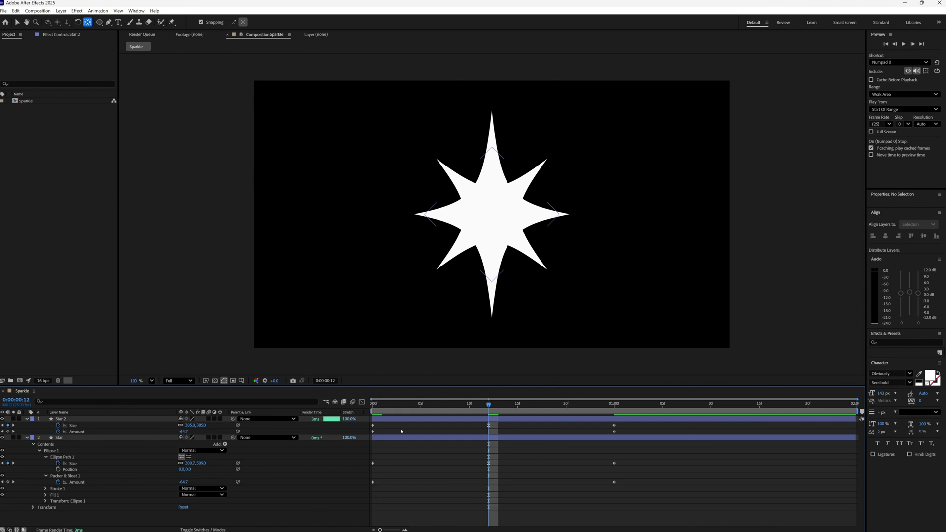
Offset the Star 2 layer about 2 frames later and preview the staggered sparkle
left_click(406, 419)
left_click_drag(406, 420, 425, 427)
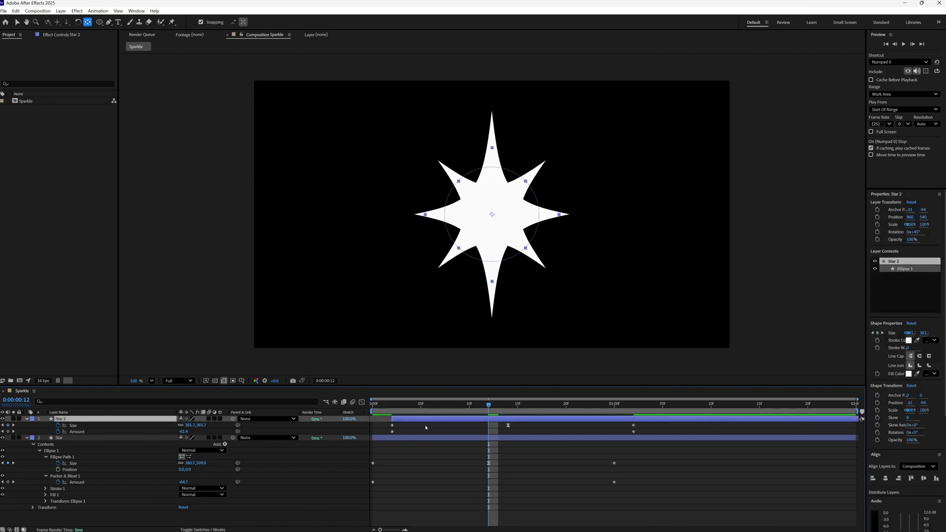
left_click(605, 406)
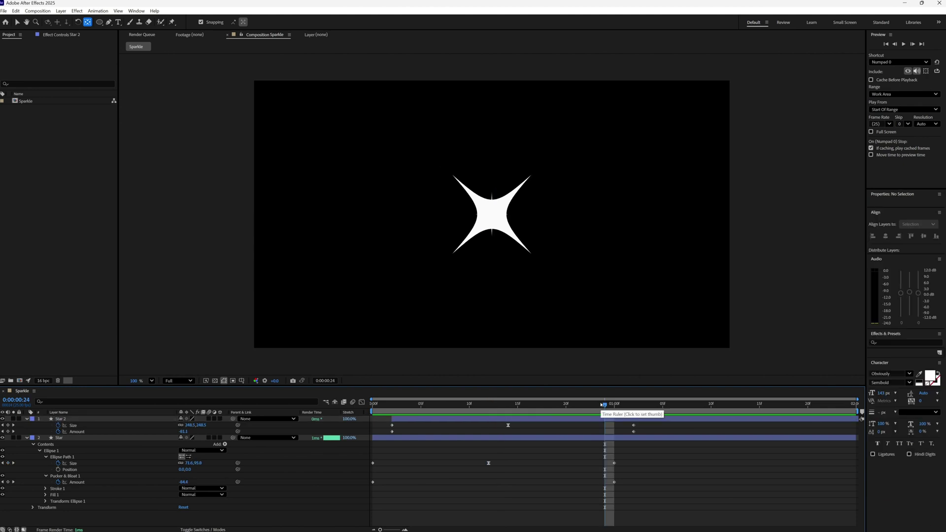
key("Home")
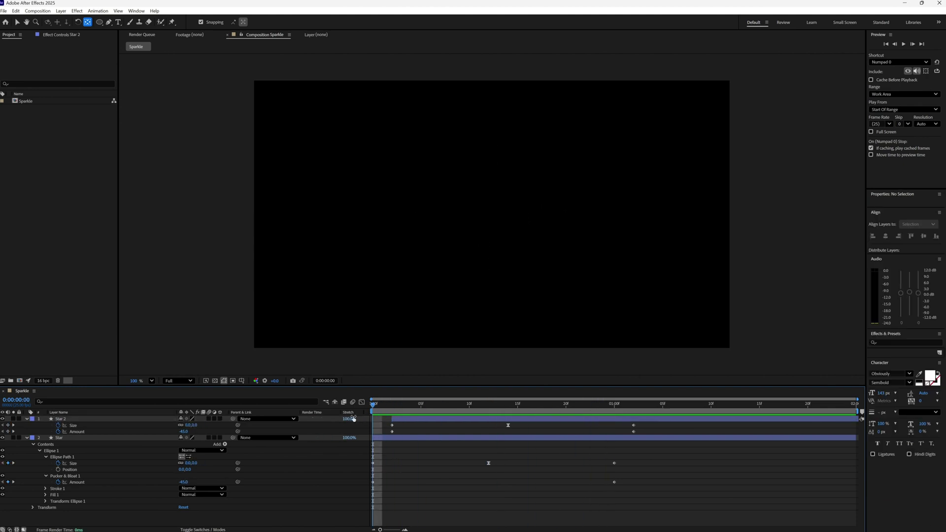
key("space")
left_click(606, 413)
mouse_move(606, 413)
left_mouse_down()
mouse_move(595, 414)
mouse_move(605, 414)
left_mouse_up()
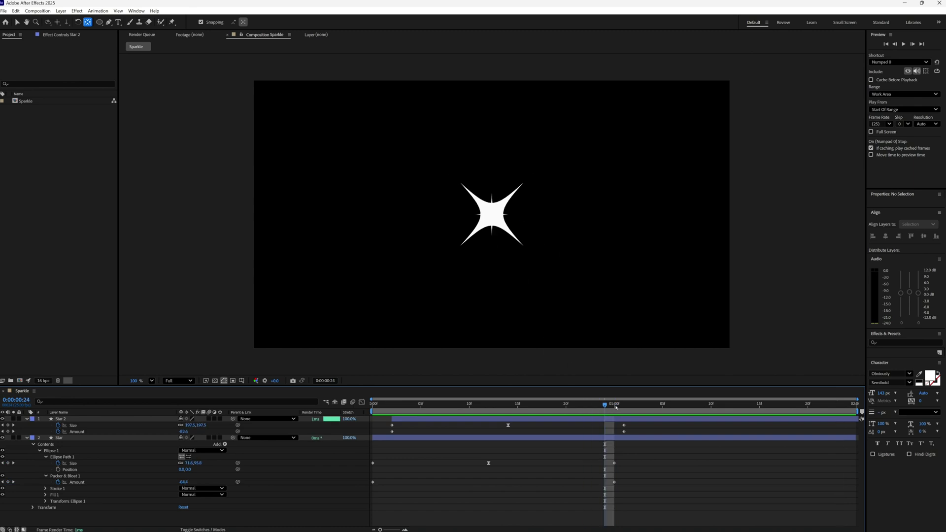
Move Star's one-second Size and Pucker keyframes slightly later and preview again
mouse_move(608, 466)
left_mouse_down()
mouse_move(623, 497)
mouse_move(624, 466)
left_mouse_up()
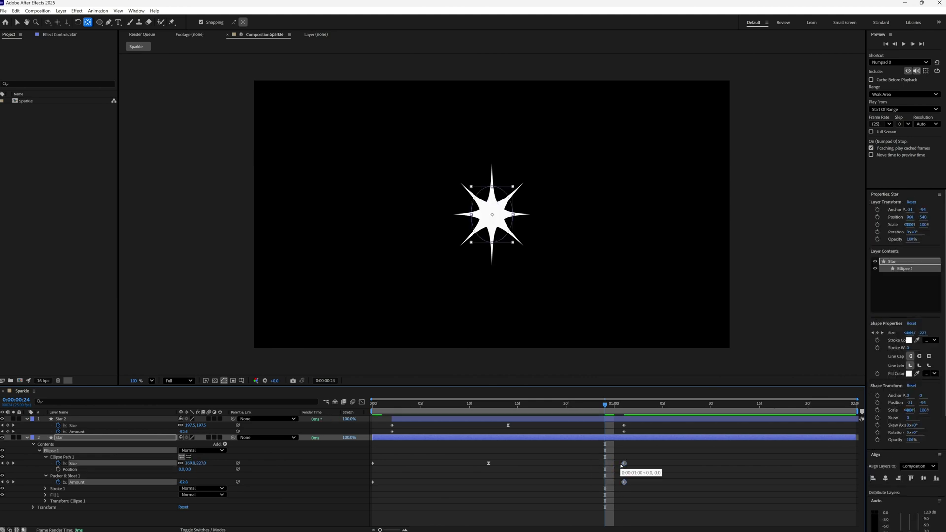
left_click_drag(619, 412, 607, 407)
key("space")
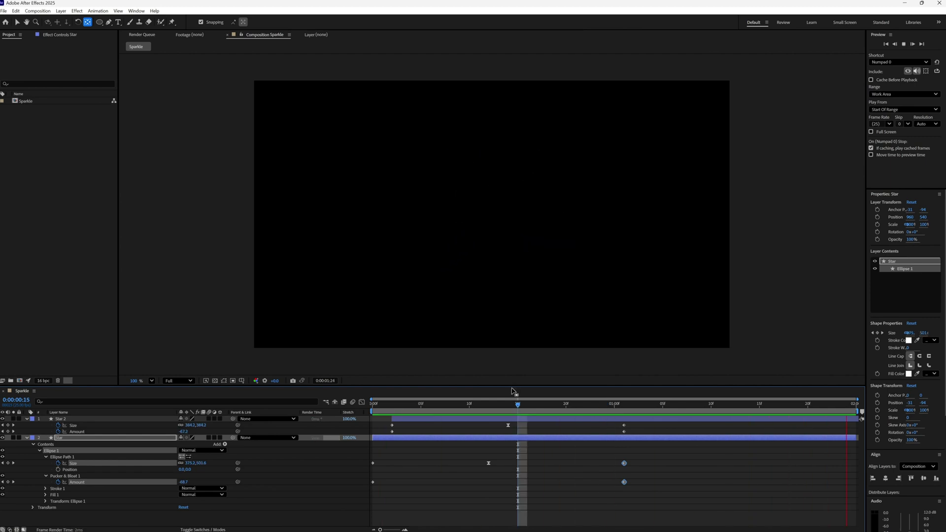
Stop the preview, duplicate the Sparkle comp as Sparkle 2, and open it
key("v")
left_click(457, 348)
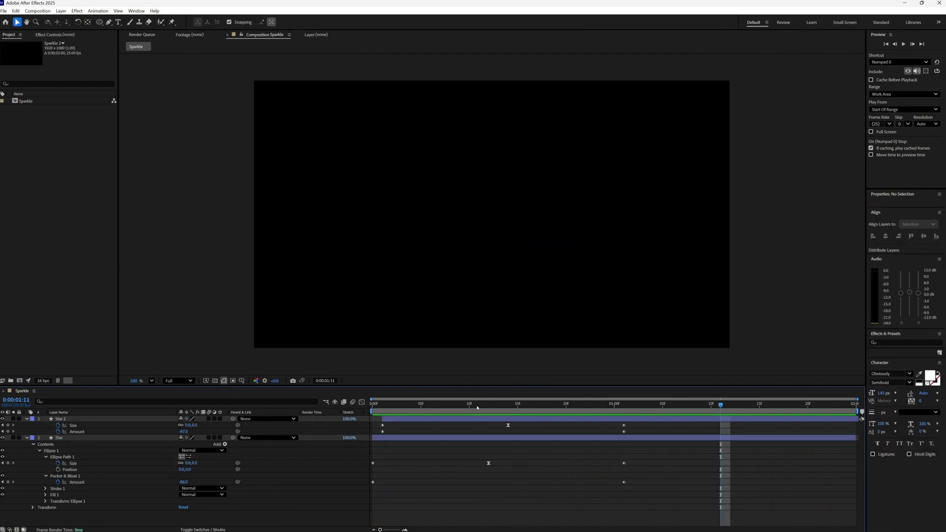
left_click_drag(477, 408, 493, 402)
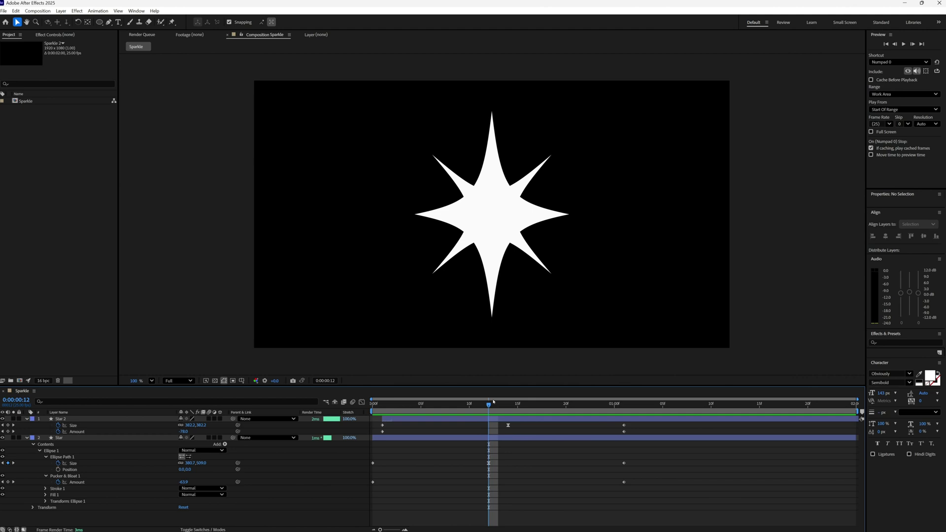
left_click(37, 102)
key("ctrl+d")
double_click(28, 109)
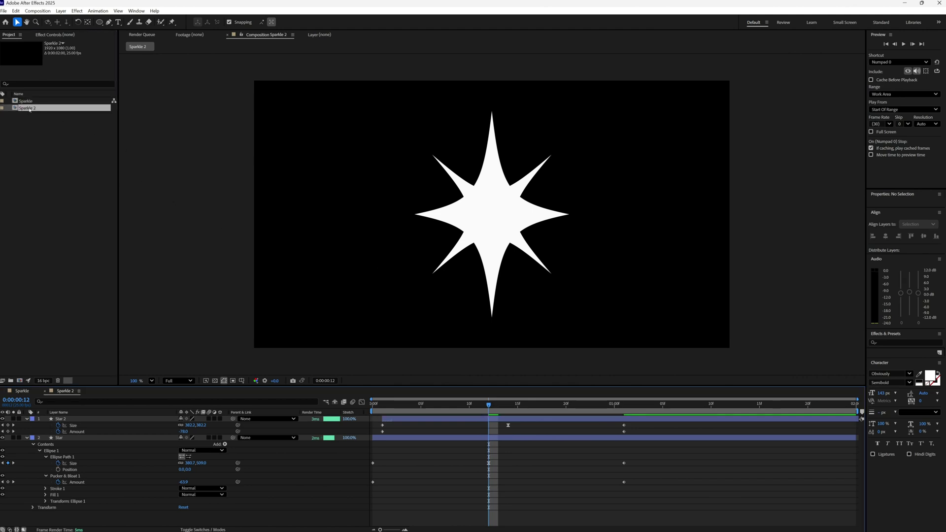
Delete Star 2 from Sparkle 2 and select the Star layer at frame 0
left_click(74, 420)
key("Delete")
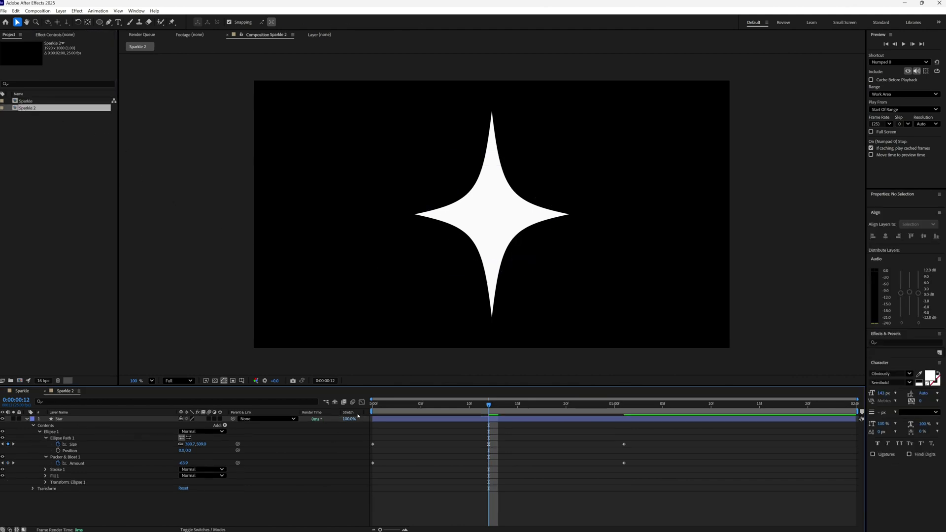
left_click_drag(455, 406, 299, 395)
left_click(62, 419)
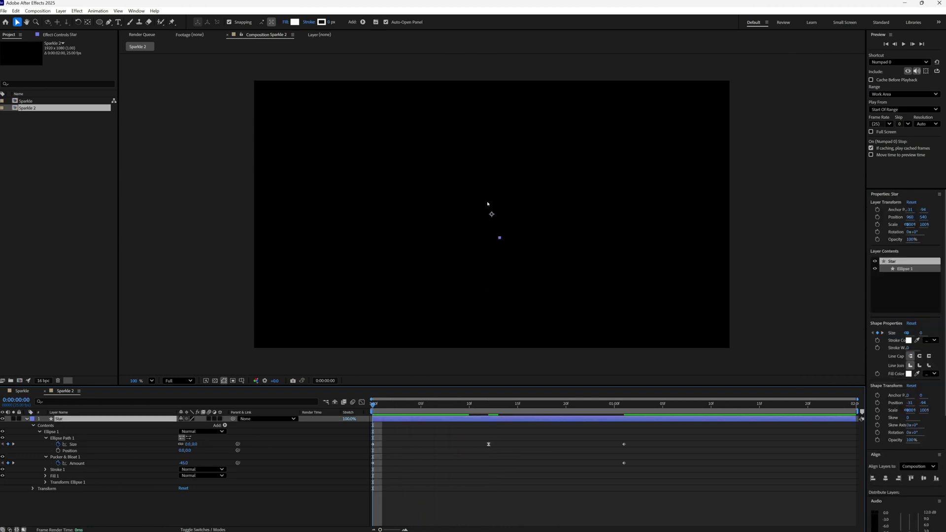
Set the Star layer's Rotation to -45° and keyframe it at frame 0
key("r")
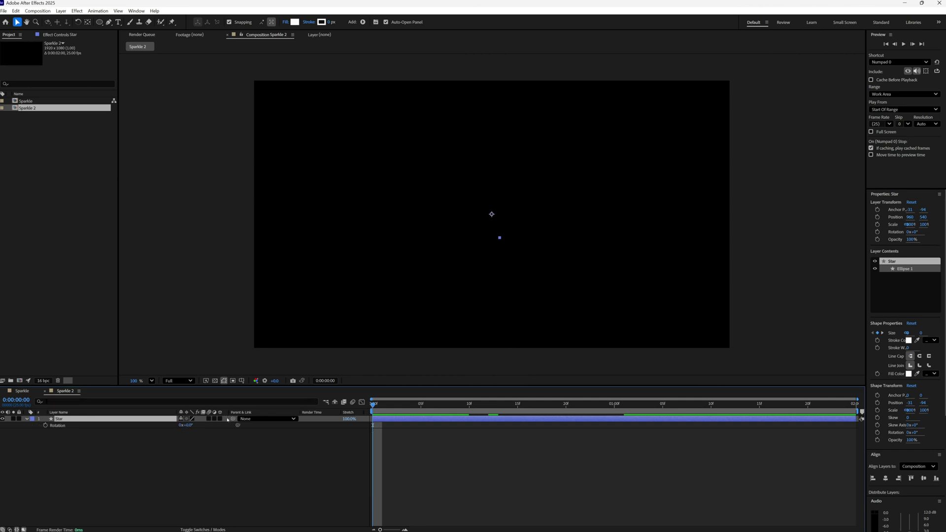
left_click(188, 427)
type("-45")
key("Return")
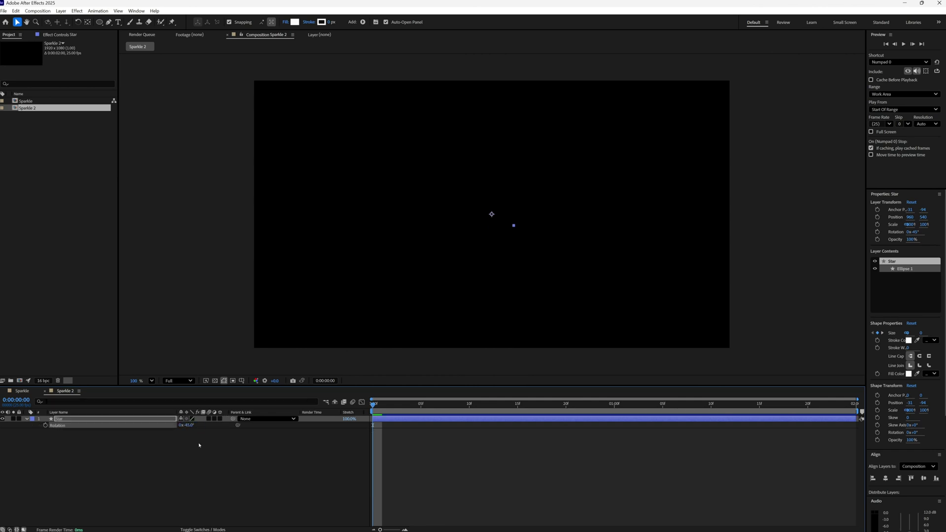
left_click(46, 425)
Keyframe Rotation at 45° at 0:00:01:01, then select the frame-12 Size keyframe
key("u")
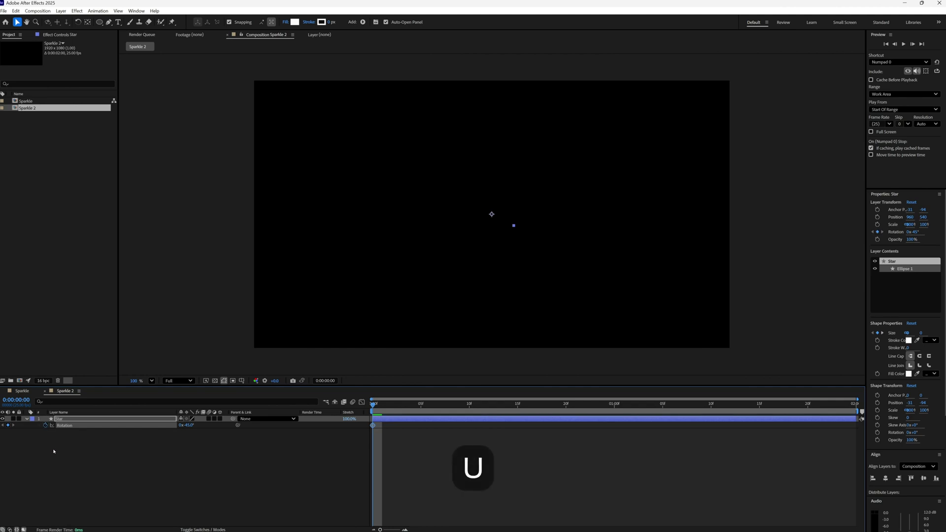
key("k")
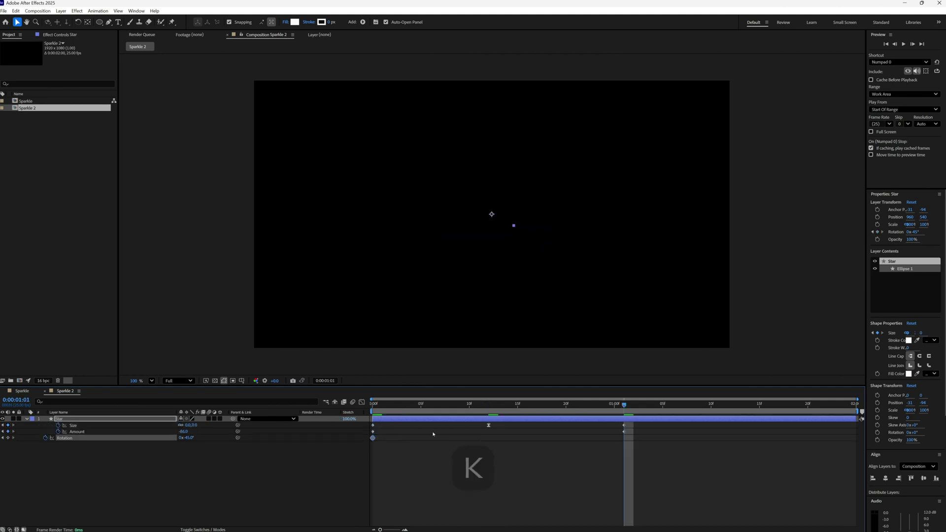
left_click(187, 437)
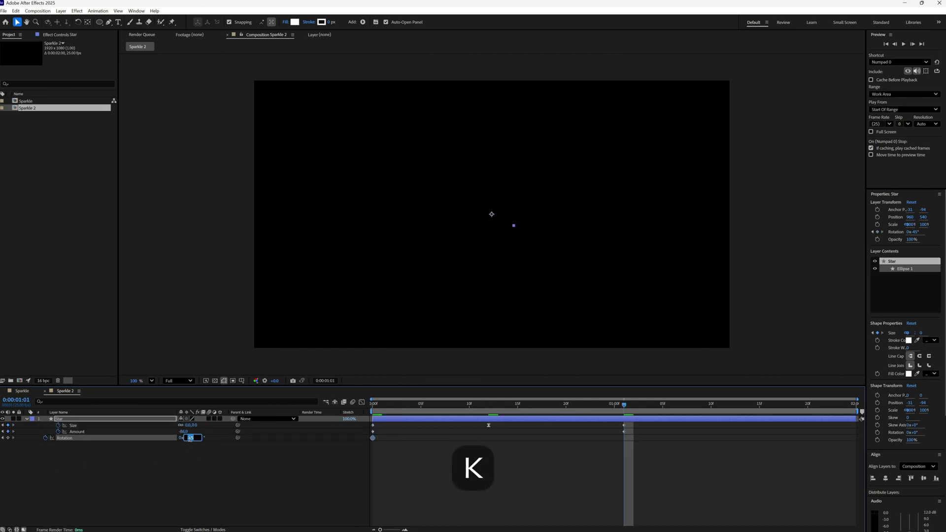
type("45")
key("Return")
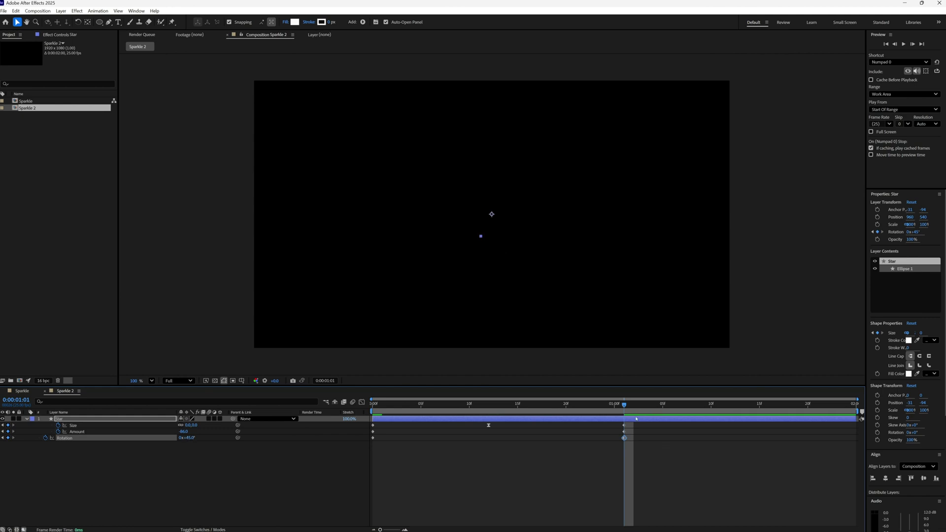
left_click_drag(625, 411, 494, 431)
left_click(489, 425)
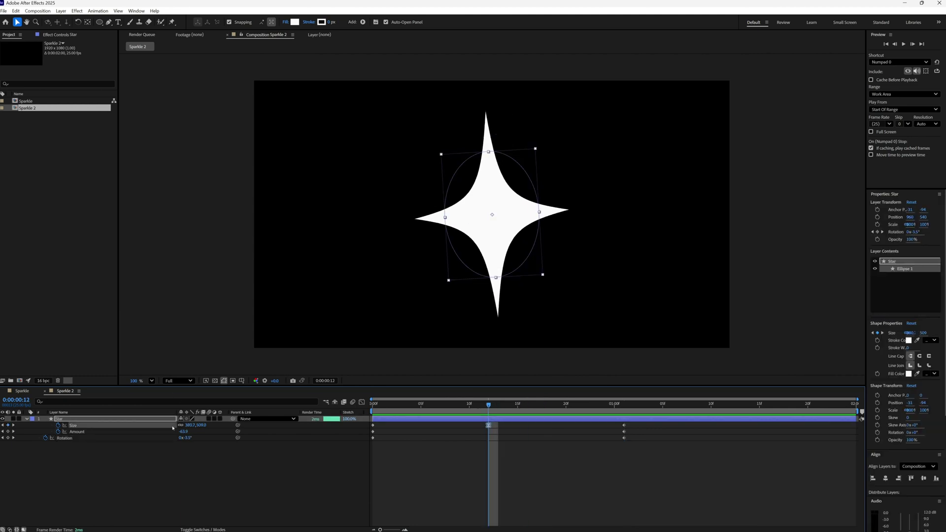
Make the star symmetric by setting its Size height to 380, then preview the animation
left_click(201, 425)
type("3")
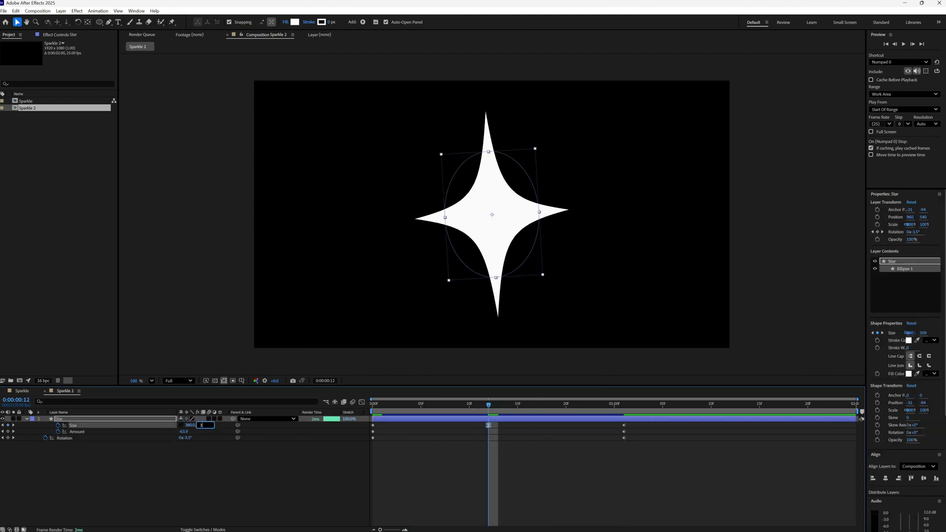
type("80")
key("Return")
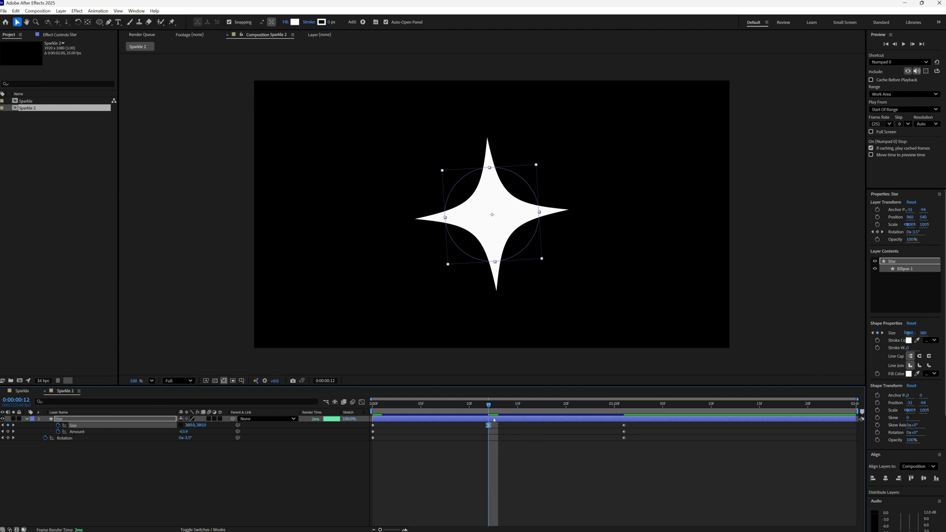
key("space")
Apply Easy Ease Out to the first rotation keyframe and Easy Ease In to the last
left_click_drag(382, 437, 373, 439)
right_click(373, 438)
mouse_move(441, 431)
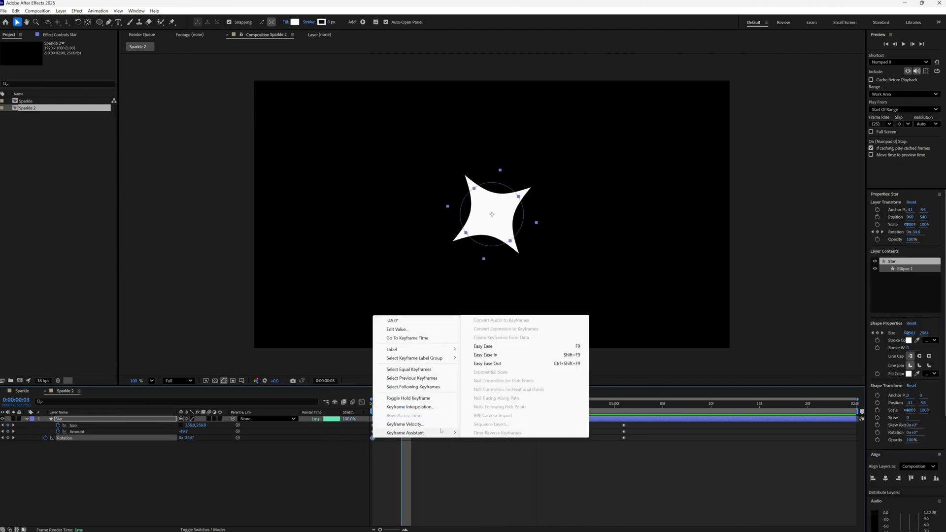
left_click(488, 364)
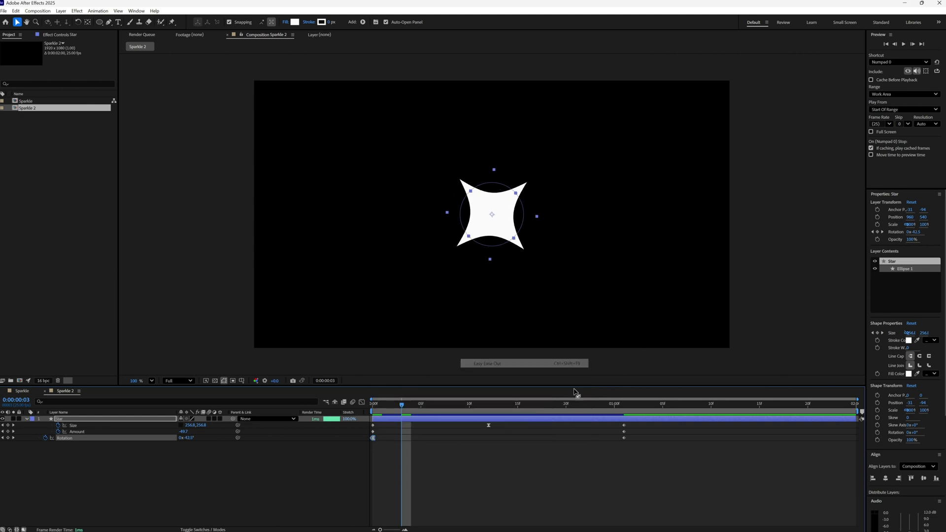
right_click(624, 438)
mouse_move(687, 433)
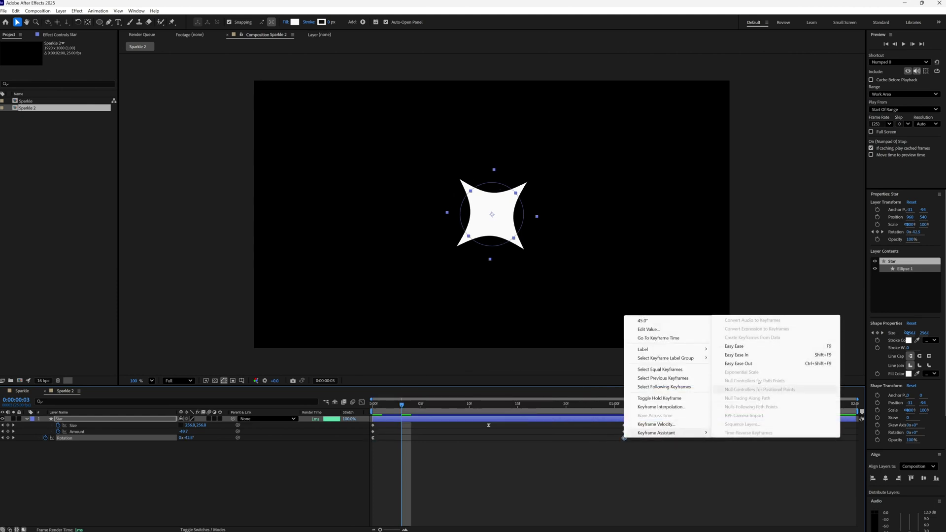
left_click(758, 356)
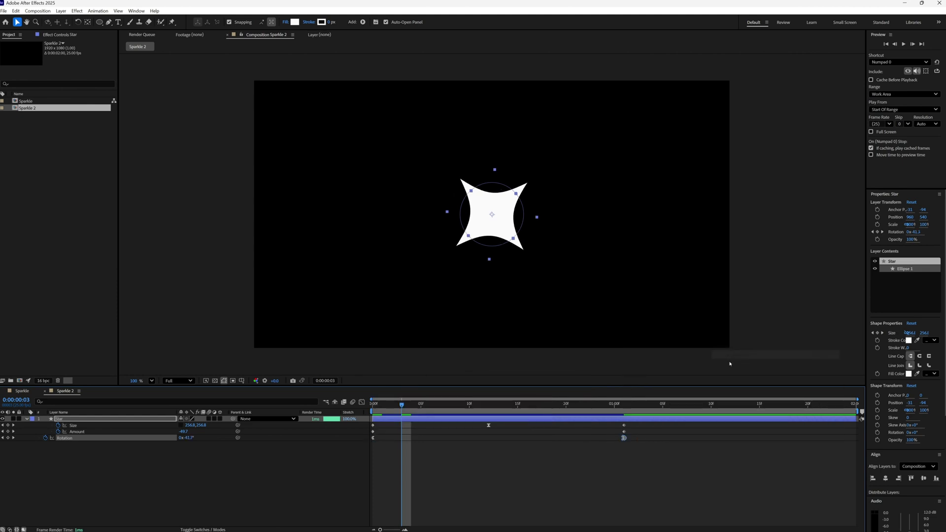
Add a 0° Rotation keyframe at frame 12 and scrub to check it
key("k")
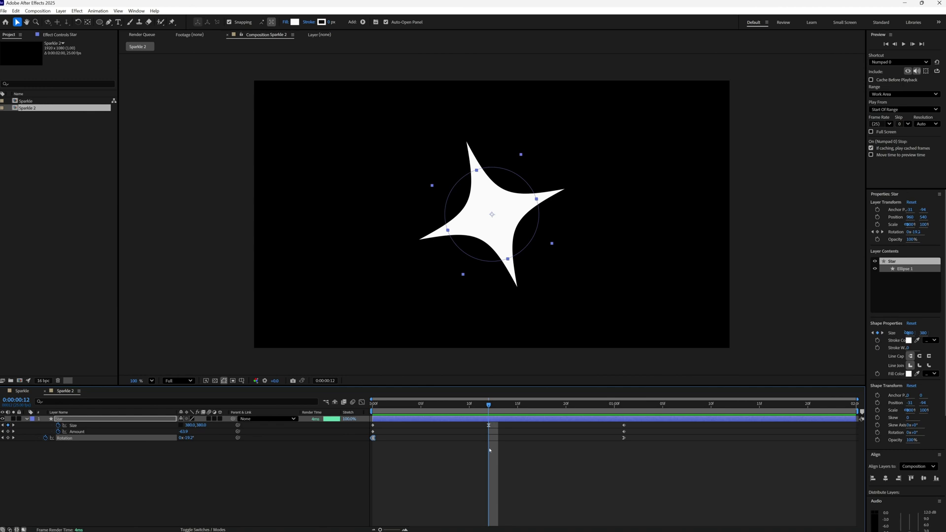
left_click(8, 438)
left_click(191, 438)
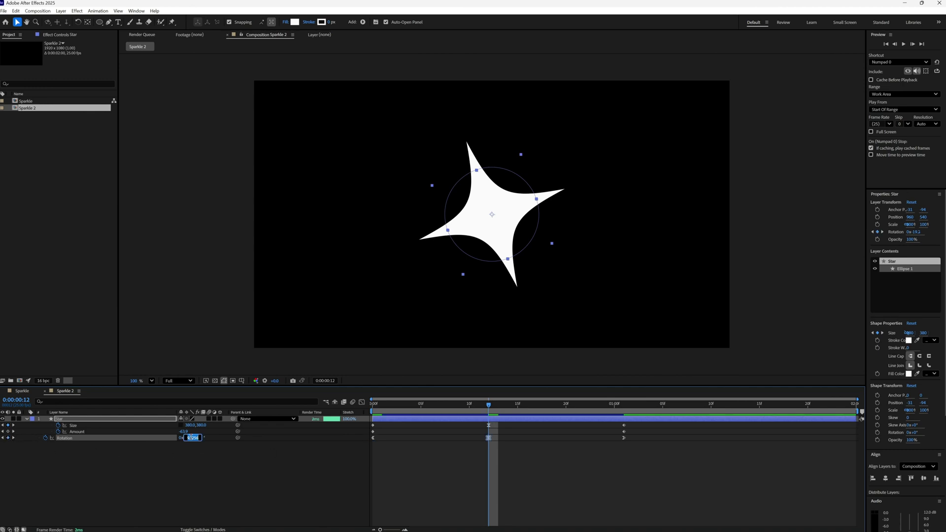
type("0x+0.0°")
key("Return")
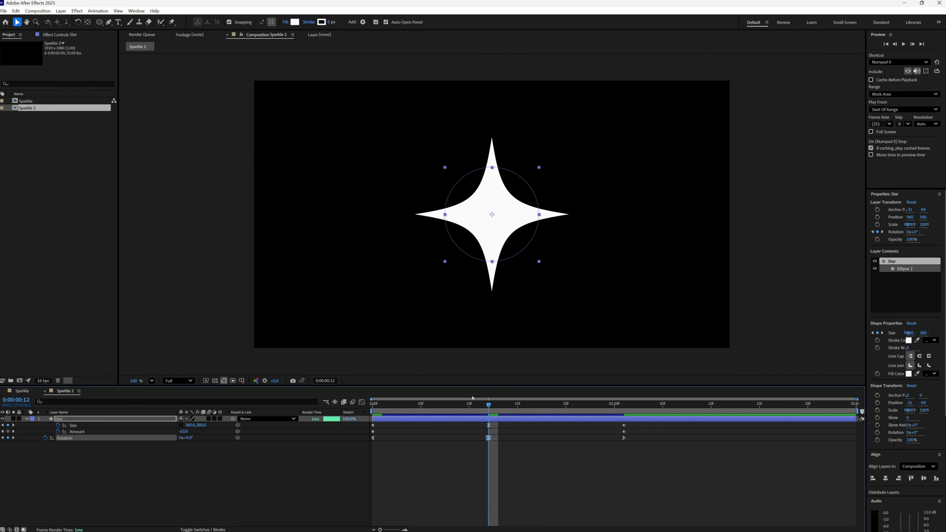
mouse_move(482, 409)
left_mouse_down()
mouse_move(420, 408)
mouse_move(489, 409)
left_mouse_up()
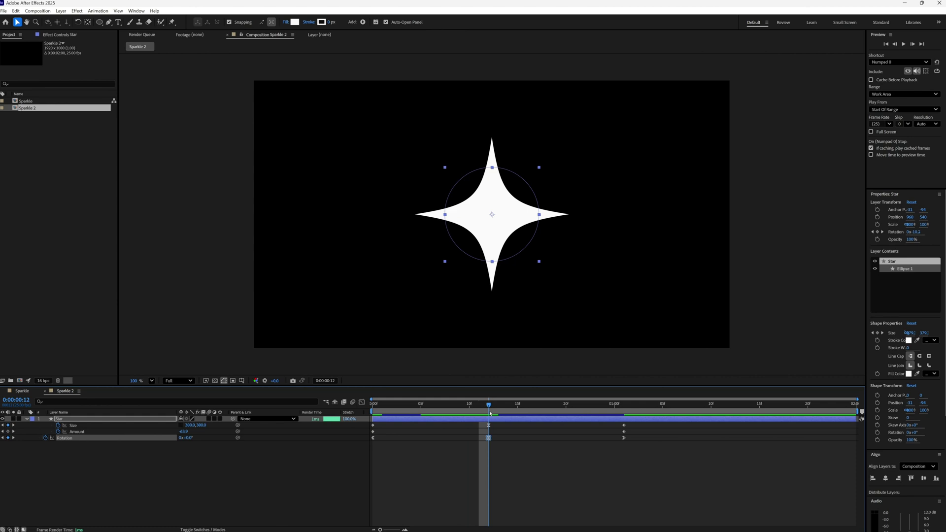
In the rotation speed graph, drag the middle keyframe's speed handles down to nearly stop the spin at frame 12
left_click(498, 442)
left_click(488, 438)
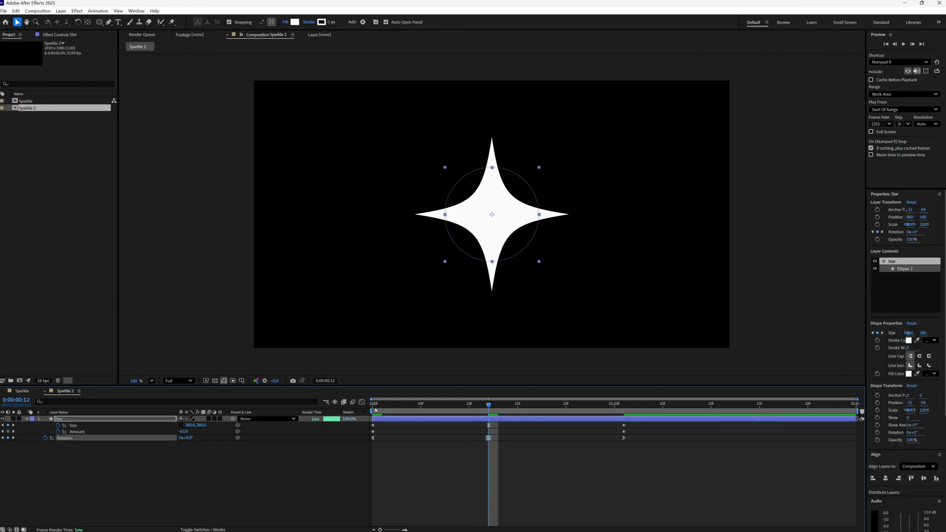
key("shift+F3")
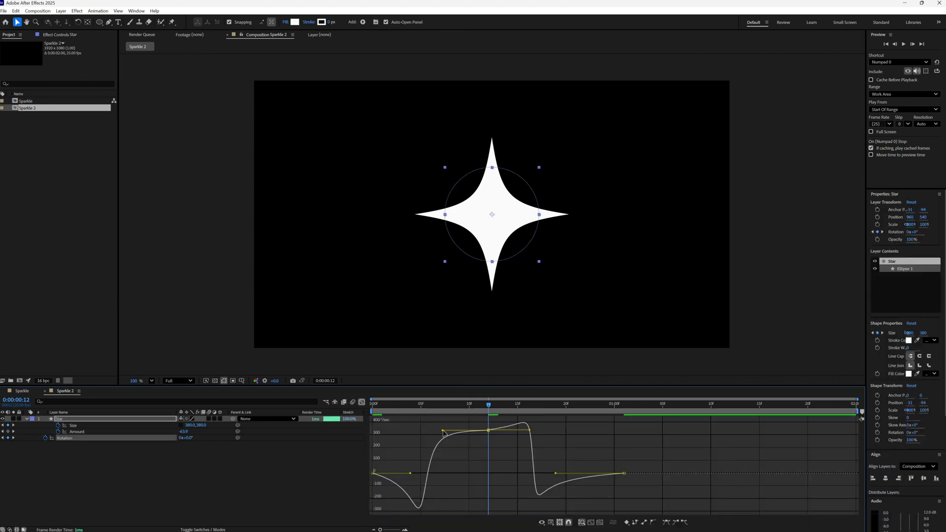
left_click_drag(488, 430, 491, 474)
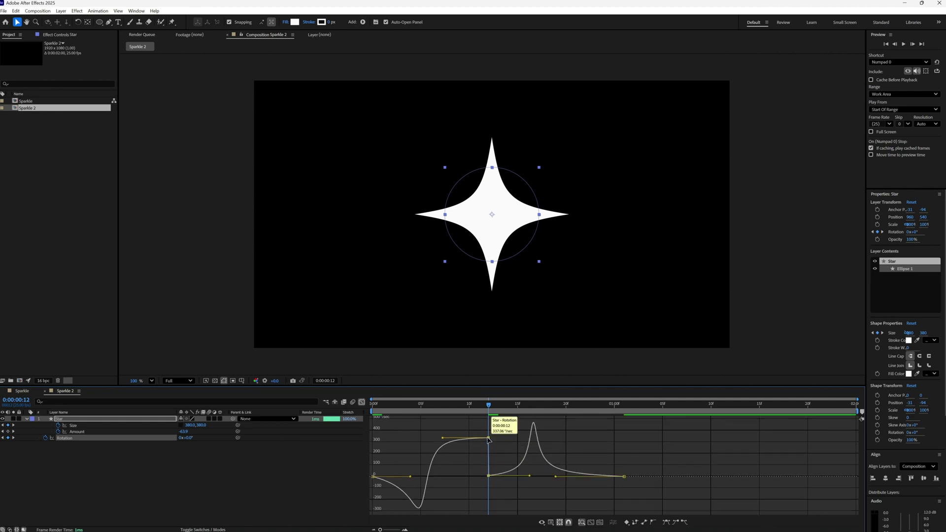
left_click_drag(488, 440, 488, 507)
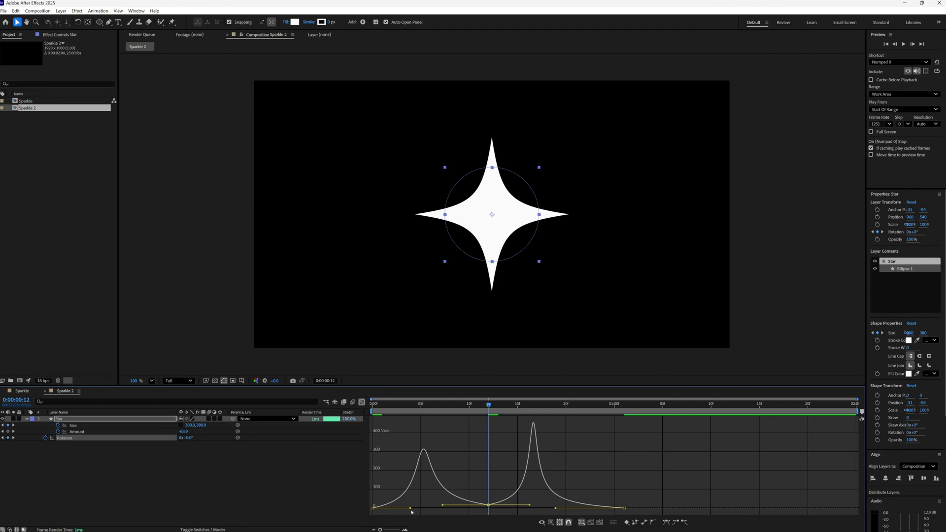
Widen the first, middle and last keyframes' influence handles to push the speed peaks toward the ends
left_click_drag(412, 509, 439, 508)
left_click_drag(531, 508, 553, 506)
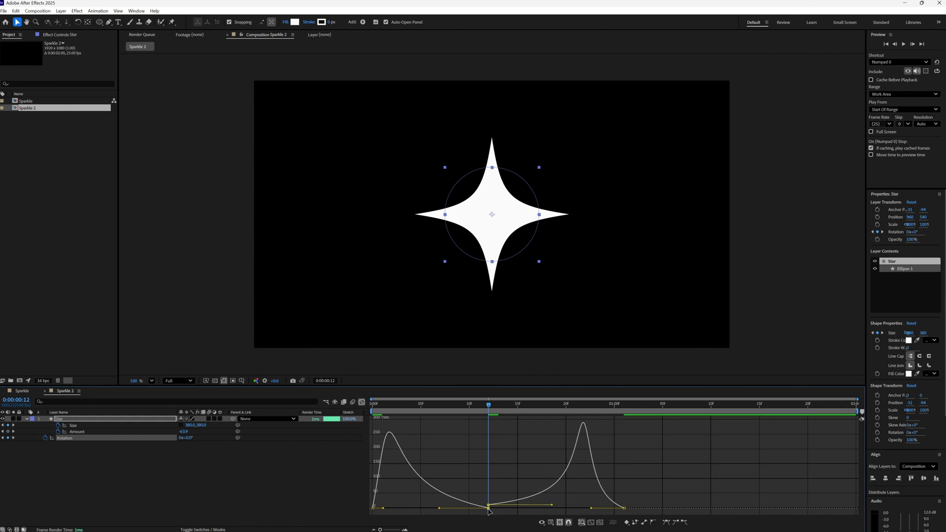
left_click_drag(488, 509, 489, 507)
key("space")
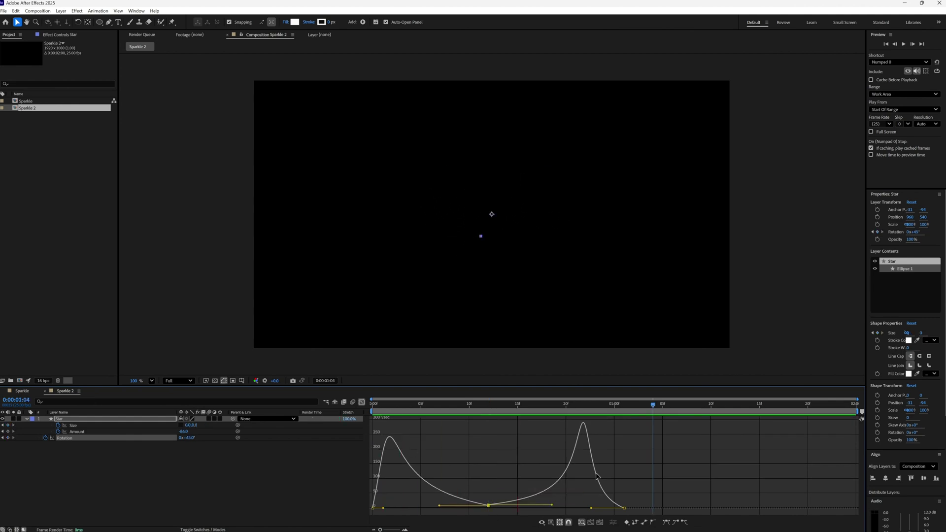
left_click_drag(593, 510, 624, 509)
Adjust the last rotation keyframe's incoming ease so the closing speed spike peaks earlier, previewing before and after
left_click(372, 509)
left_click(615, 511)
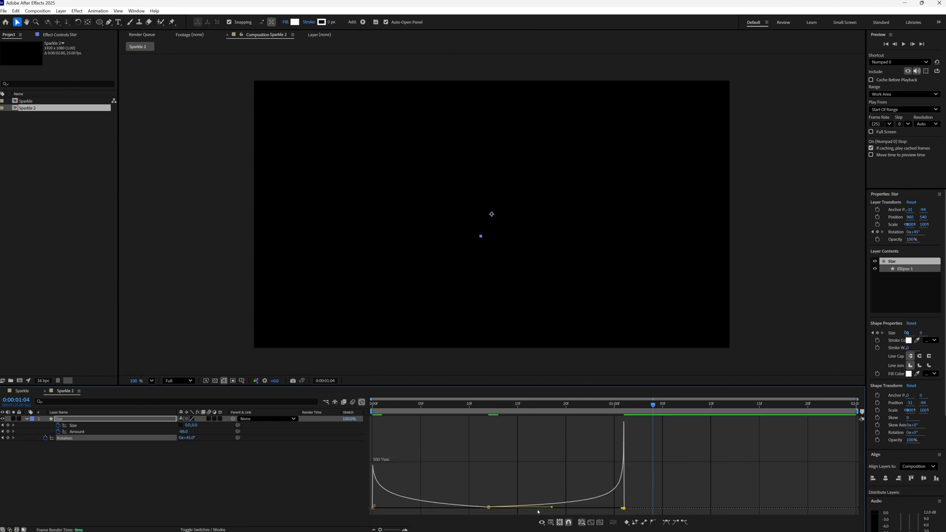
key("space")
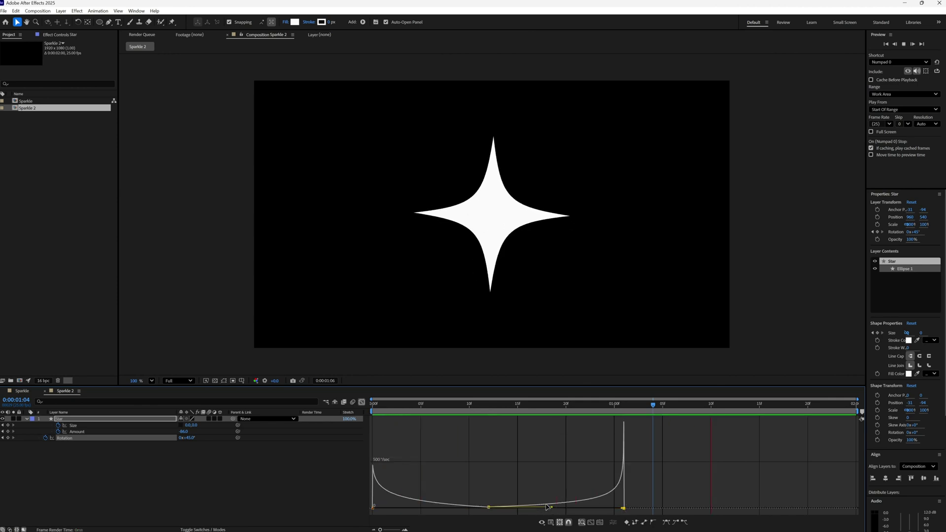
key("space")
key("space")
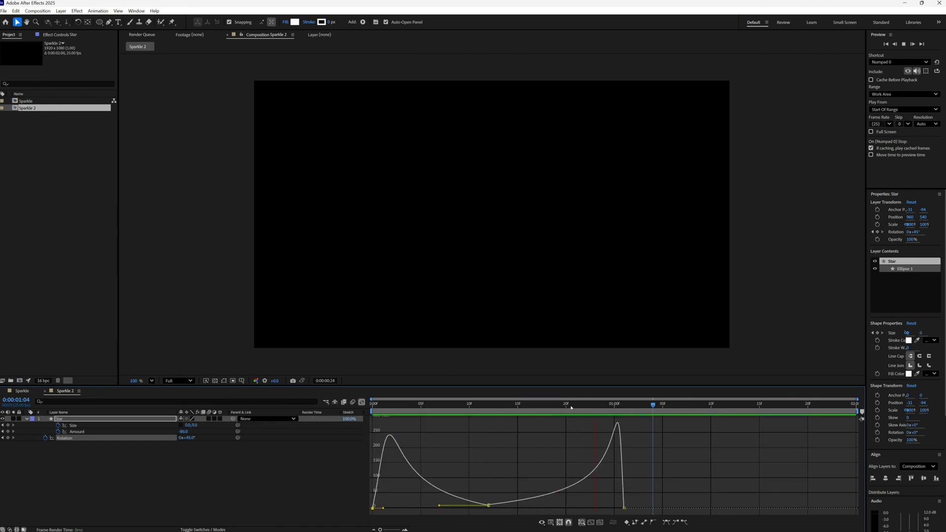
key("space")
left_click_drag(557, 409, 626, 435)
left_click_drag(577, 408, 609, 417)
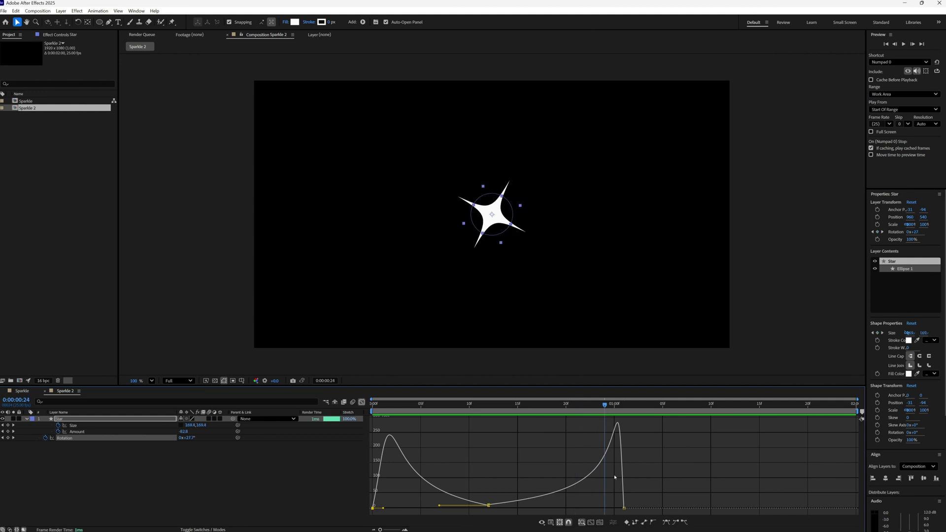
left_click_drag(615, 477, 601, 509)
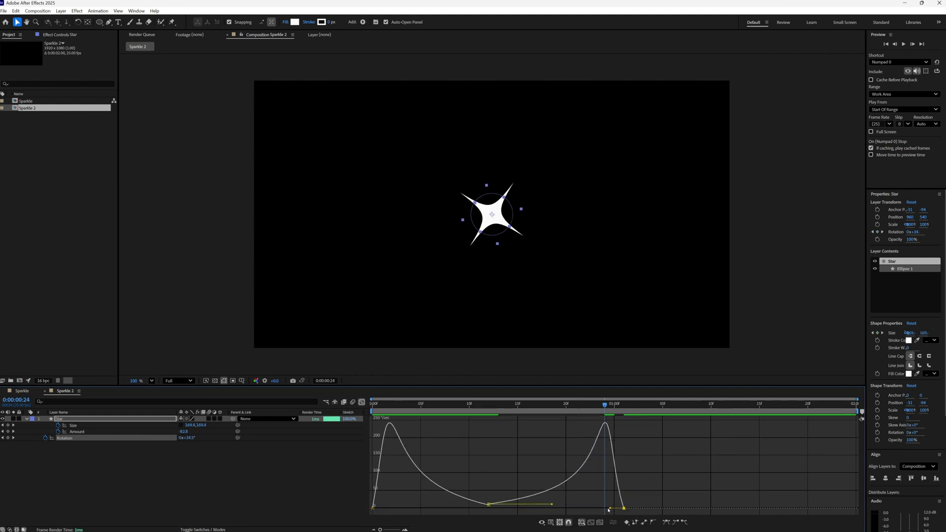
key("space")
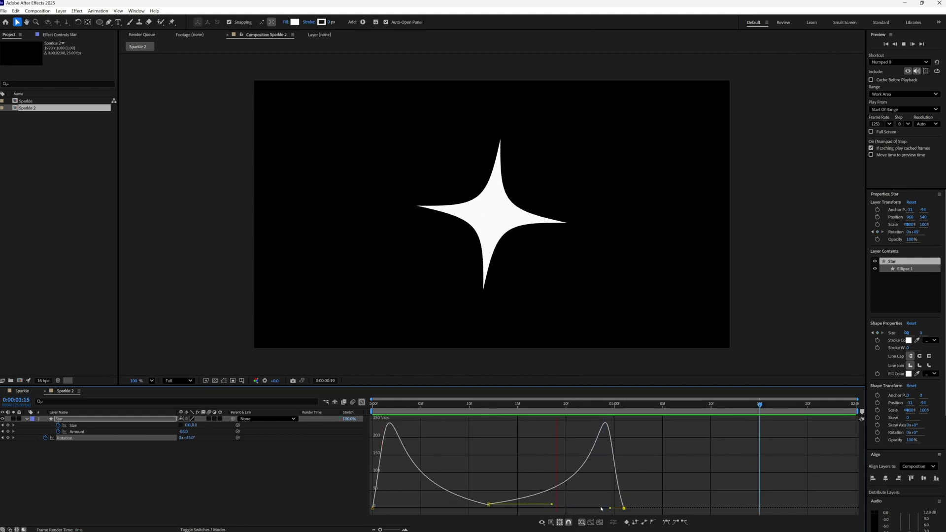